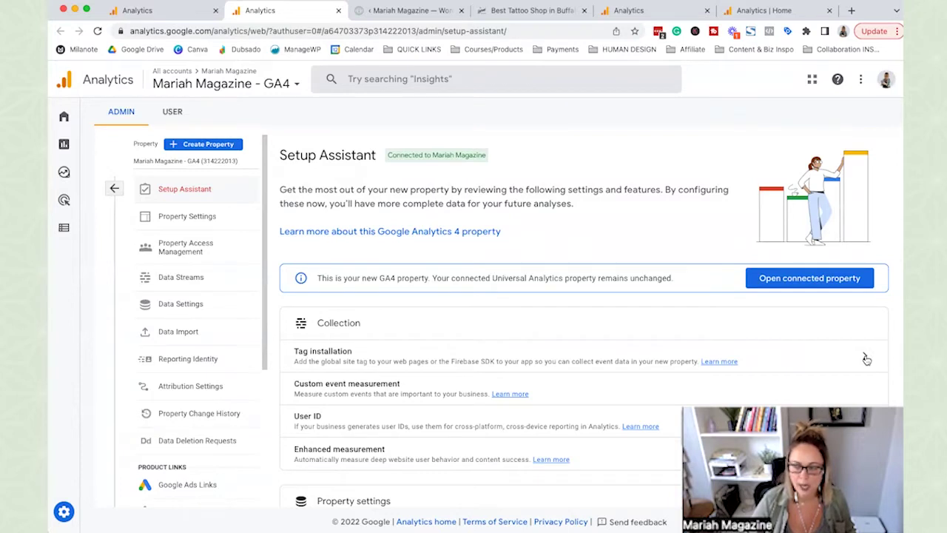
# Step: Open the GA4 property's web data stream through Tag installation and highlight its complete global site tag (gtag.js) code
pyautogui.click(864, 359)
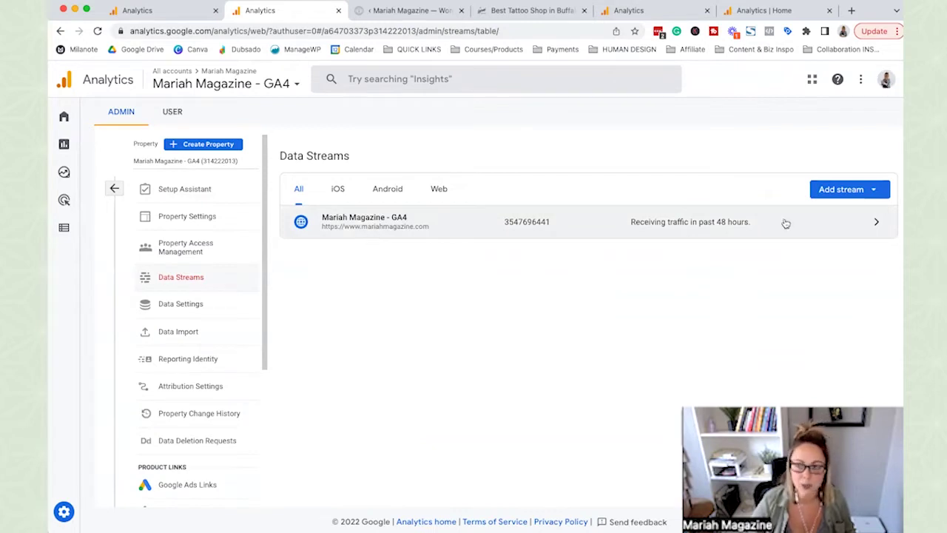
pyautogui.click(680, 224)
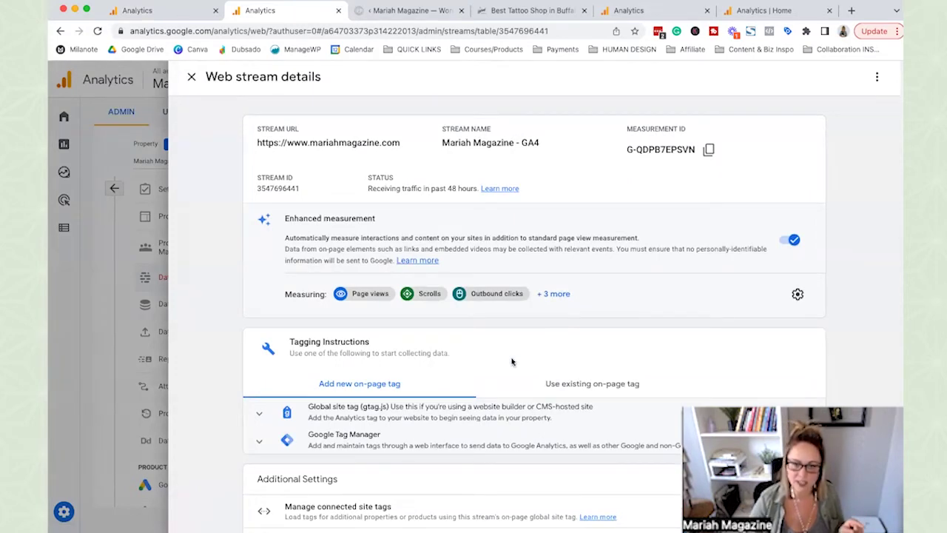
pyautogui.scroll(-2, 509, 360)
pyautogui.click(486, 360)
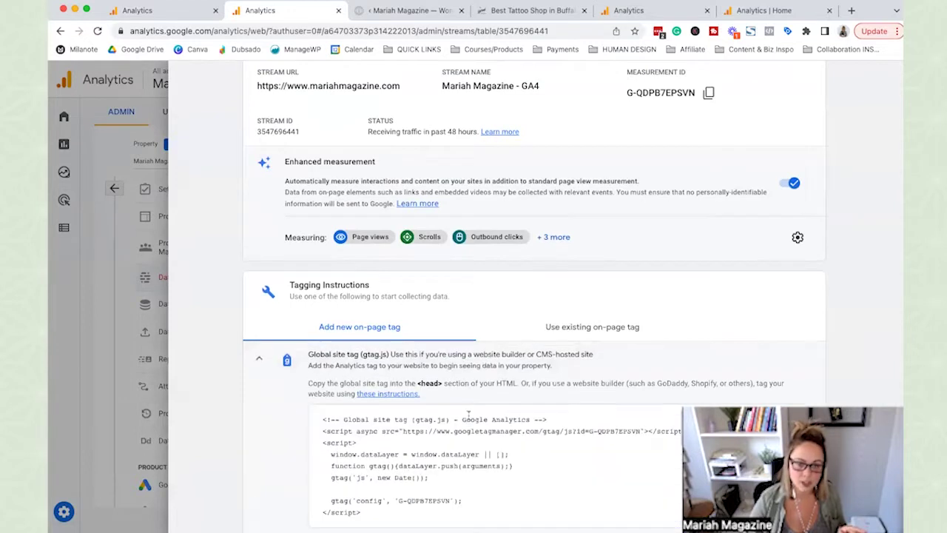
pyautogui.scroll(-3, 465, 412)
pyautogui.moveTo(393, 380); pyautogui.dragTo(310, 279)
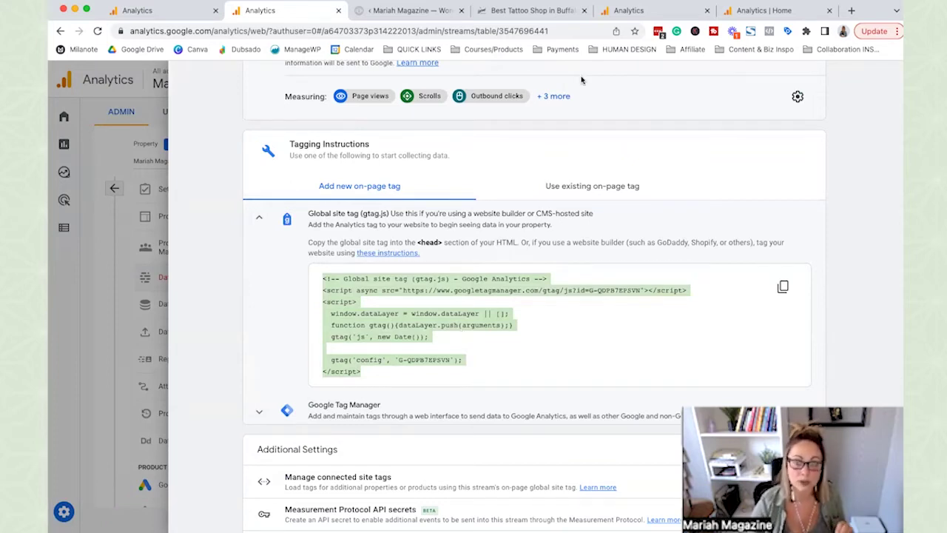
# Step: Check the Google Analytics instructions for using an existing on-page tag, and return to the new on-page tag instructions
pyautogui.click(586, 183)
pyautogui.click(395, 356)
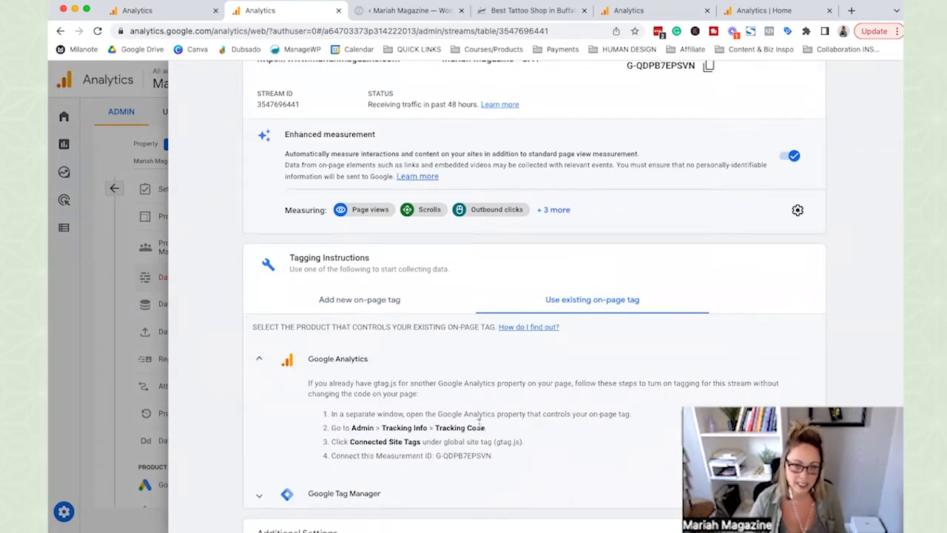
pyautogui.click(392, 301)
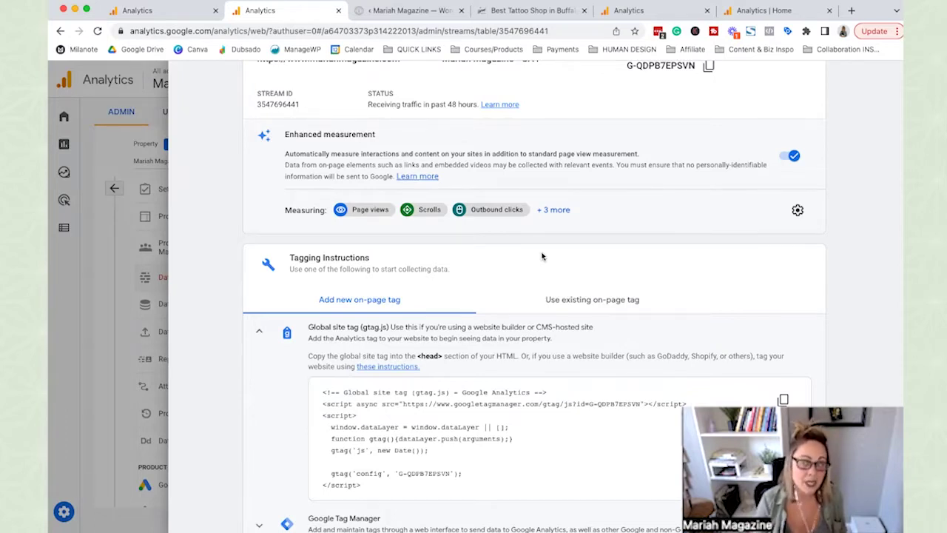
# Step: Open the stream's connected site tags and highlight the tracking ID on the Universal Analytics property's Tracking Code page
pyautogui.scroll(-4, 602, 338)
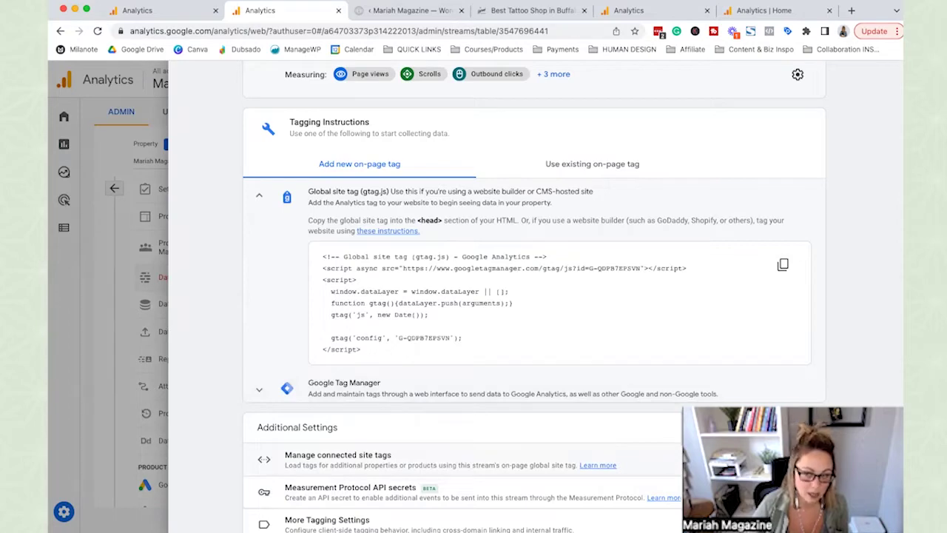
pyautogui.click(739, 460)
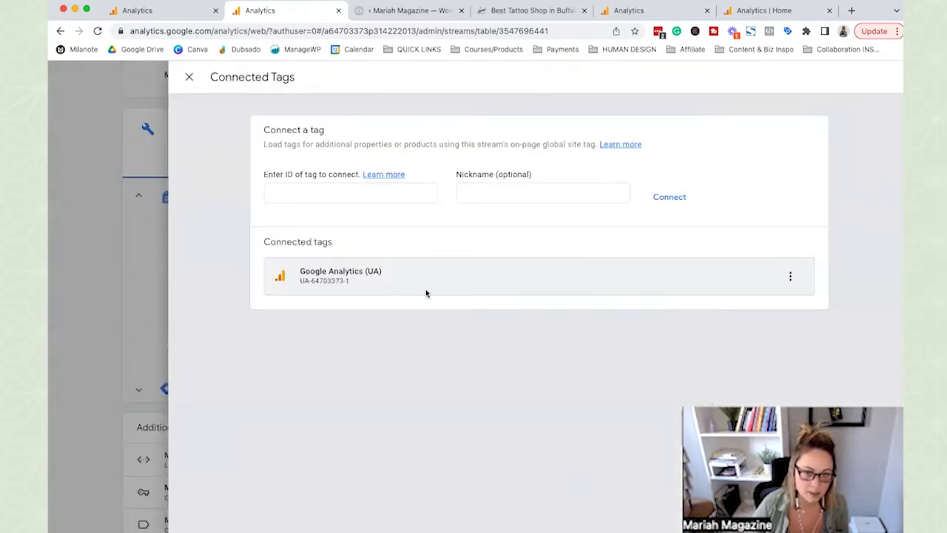
pyautogui.click(179, 13)
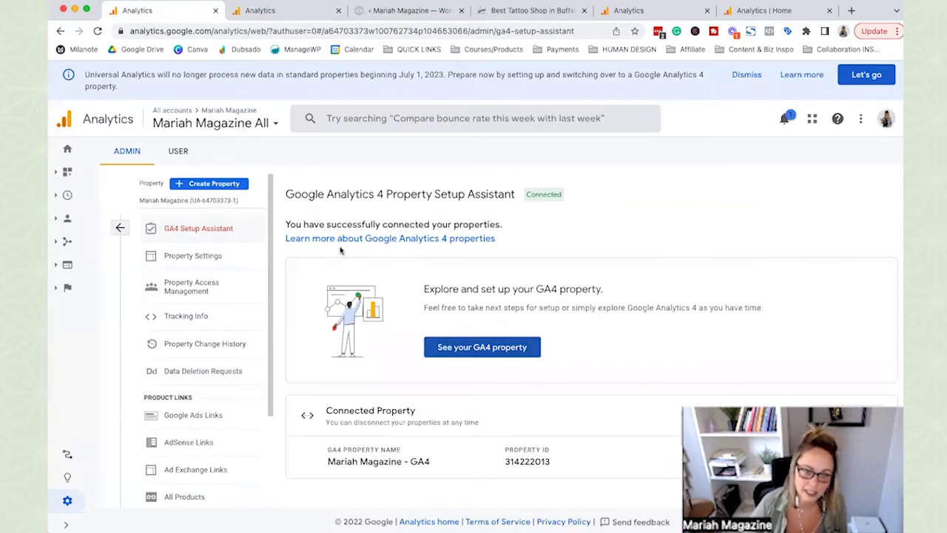
pyautogui.click(187, 318)
pyautogui.click(191, 338)
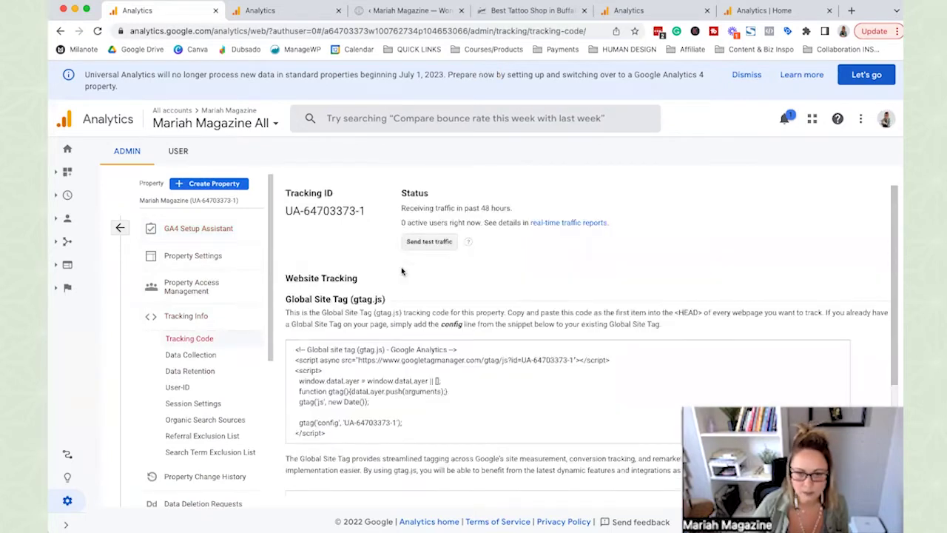
pyautogui.moveTo(369, 214); pyautogui.dragTo(283, 212)
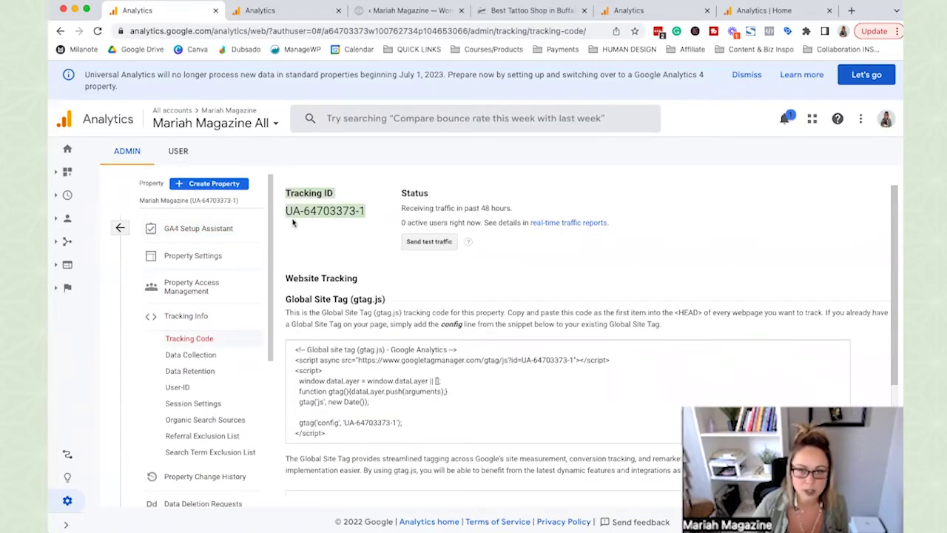
# Step: Examine the tag ID and nickname fields in the GA4 stream's Connected Tags form, and leave it without connecting a tag
pyautogui.click(268, 12)
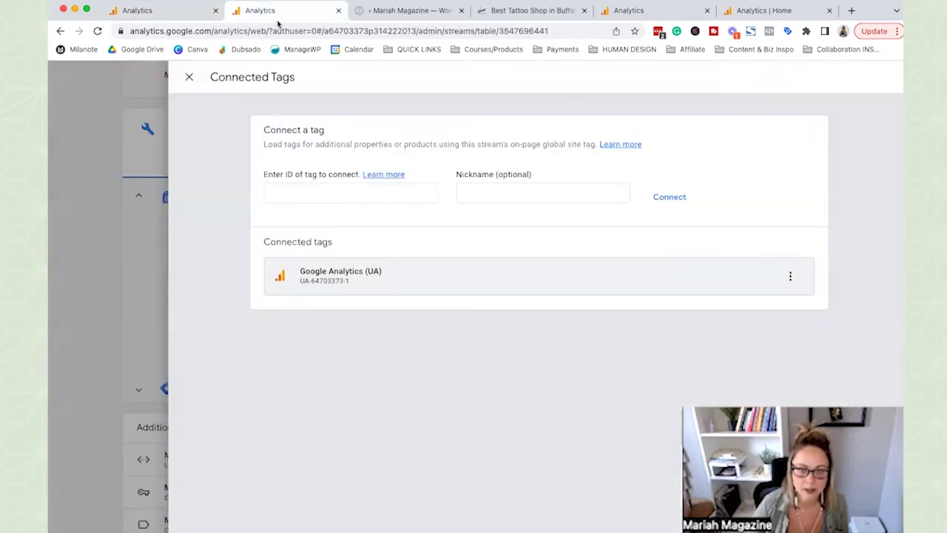
pyautogui.click(316, 194)
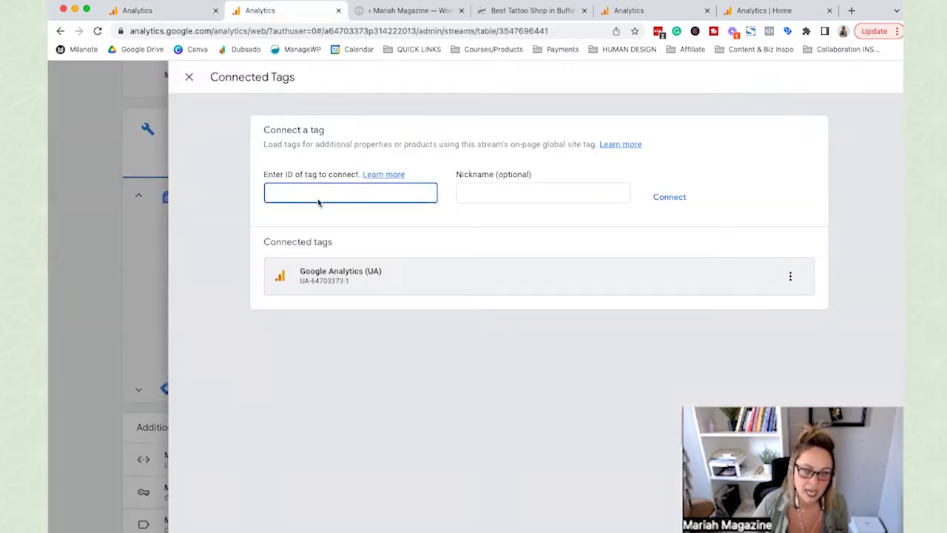
pyautogui.click(492, 193)
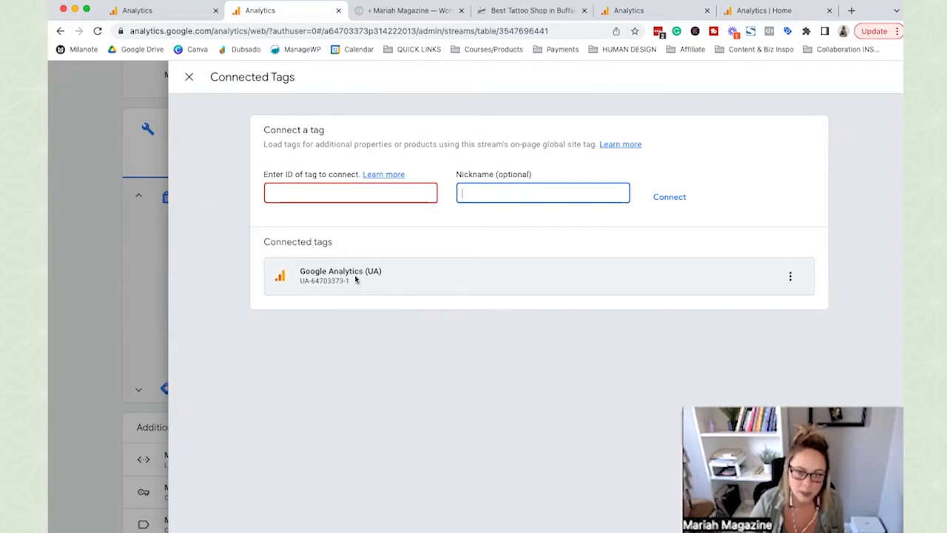
pyautogui.click(189, 78)
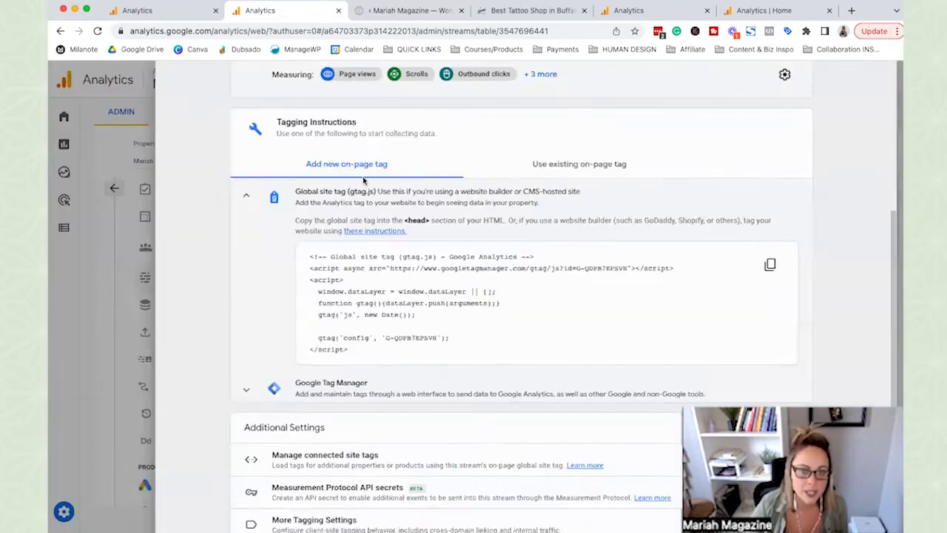
# Step: Copy the stream's global site tag (gtag.js) code for a new on-page tag, rechecking the existing on-page tag instructions
pyautogui.scroll(1, 552, 400)
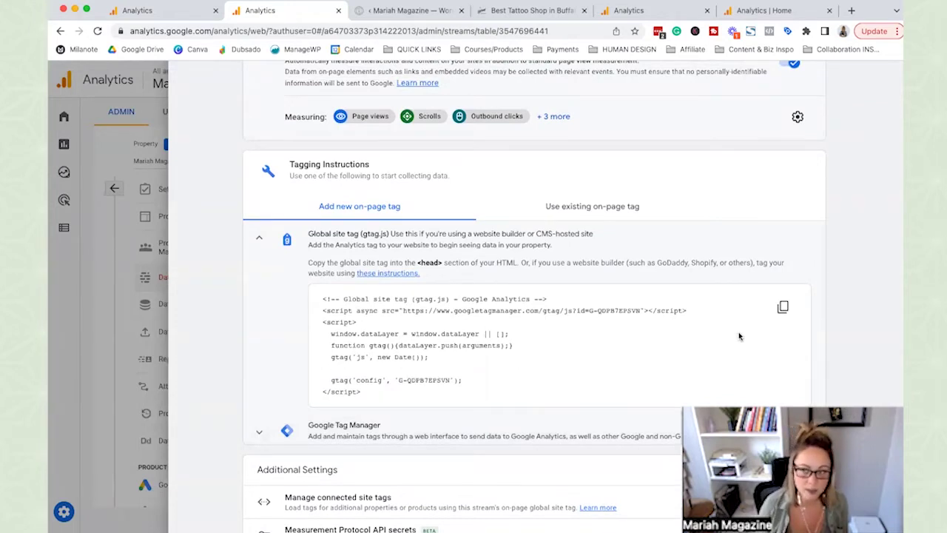
pyautogui.click(783, 306)
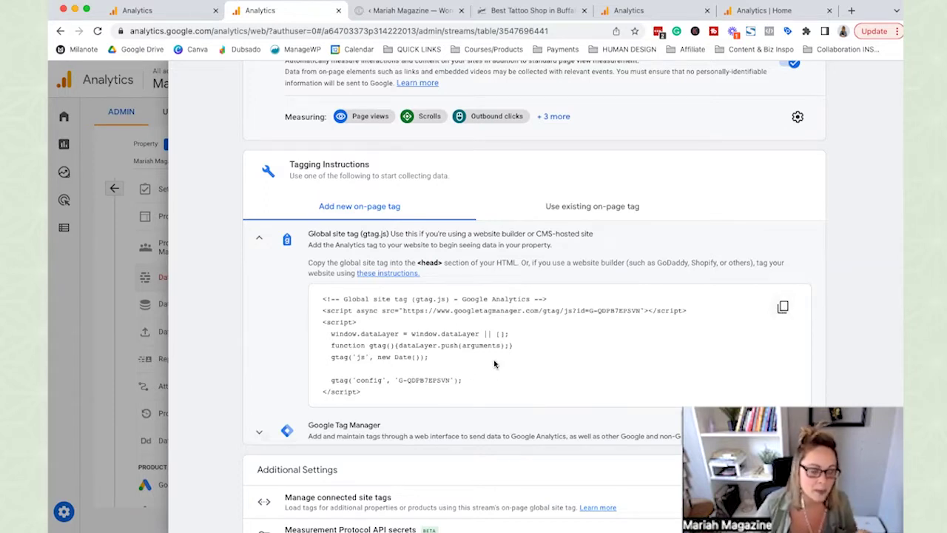
pyautogui.click(566, 208)
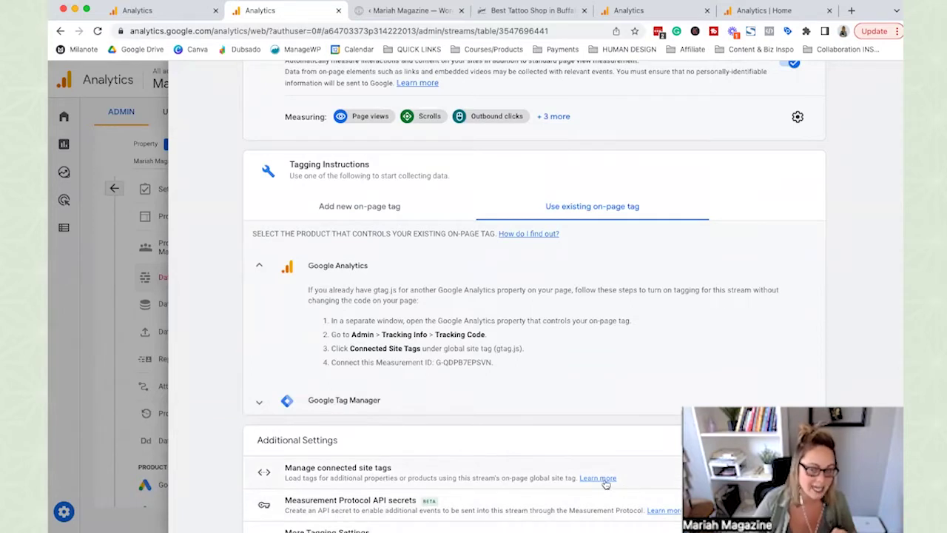
pyautogui.click(383, 211)
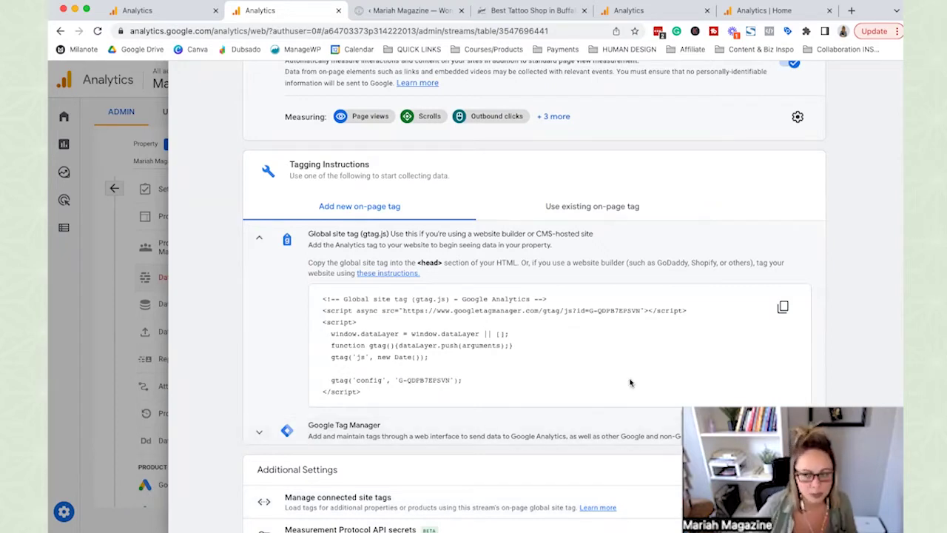
pyautogui.click(782, 309)
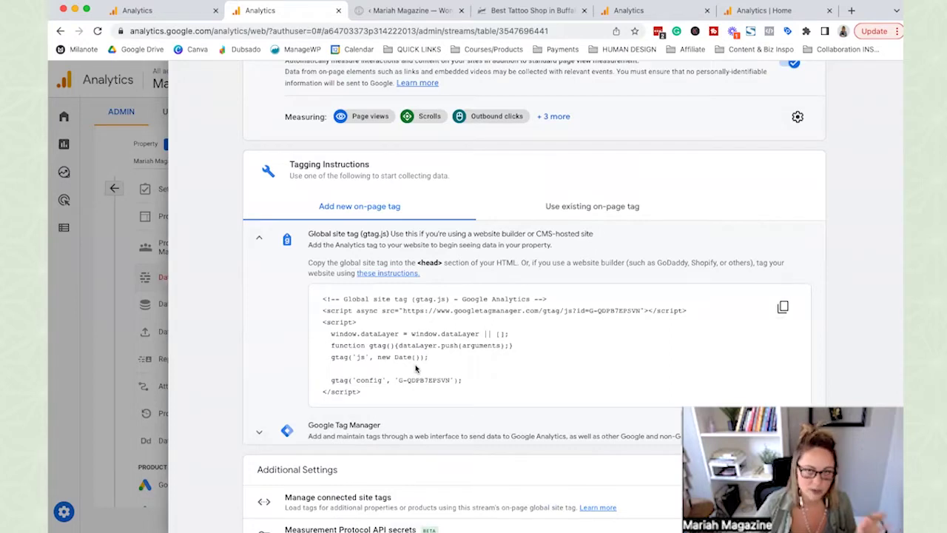
# Step: Switch to the WordPress admin and find the code of the HFCM snippet "Tracking for GA & FB Ads"
pyautogui.click(432, 13)
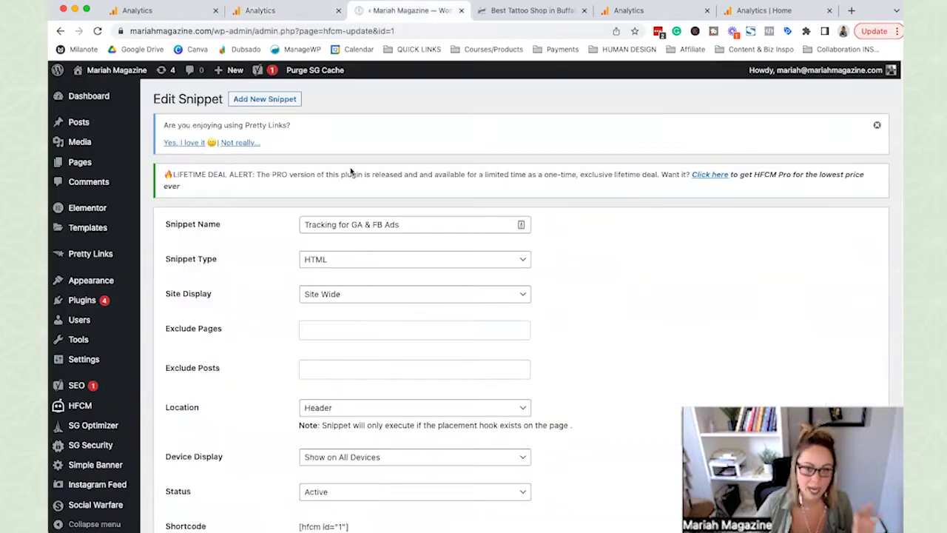
pyautogui.moveTo(115, 444)
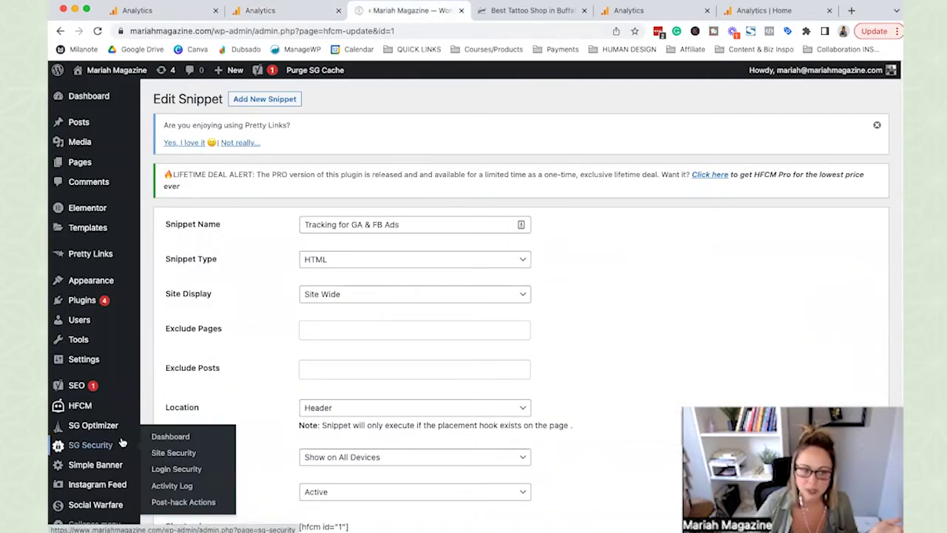
pyautogui.moveTo(83, 411)
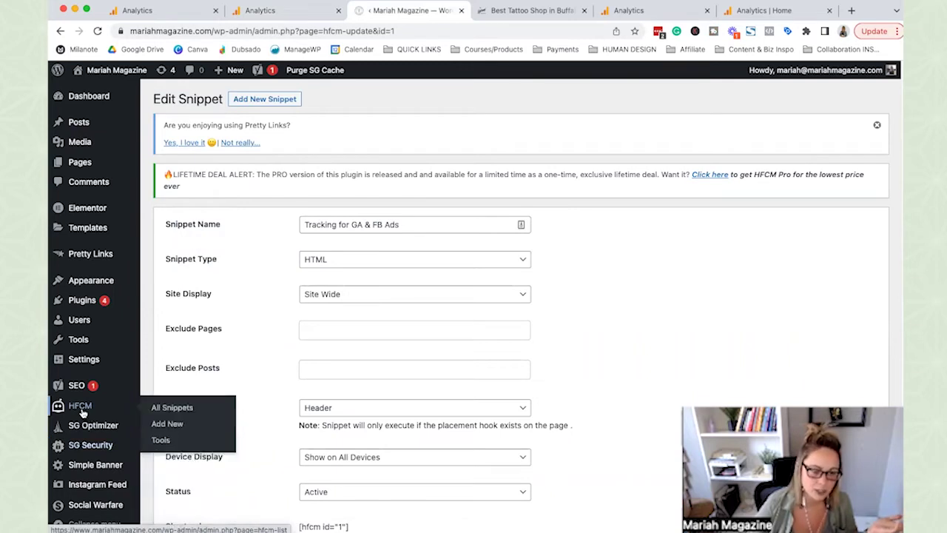
pyautogui.scroll(-1, 409, 370)
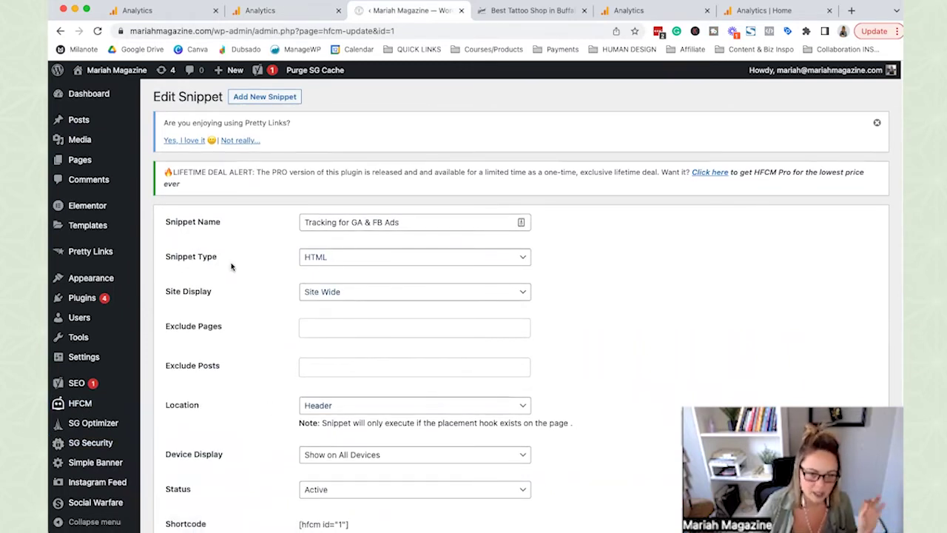
pyautogui.scroll(-1, 267, 328)
pyautogui.scroll(-5, 268, 328)
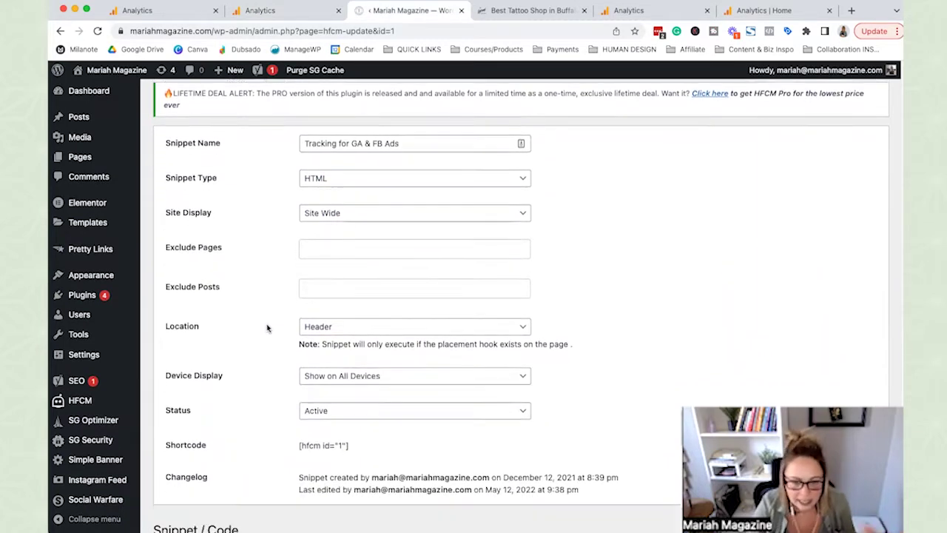
pyautogui.scroll(-10, 292, 330)
pyautogui.click(301, 274)
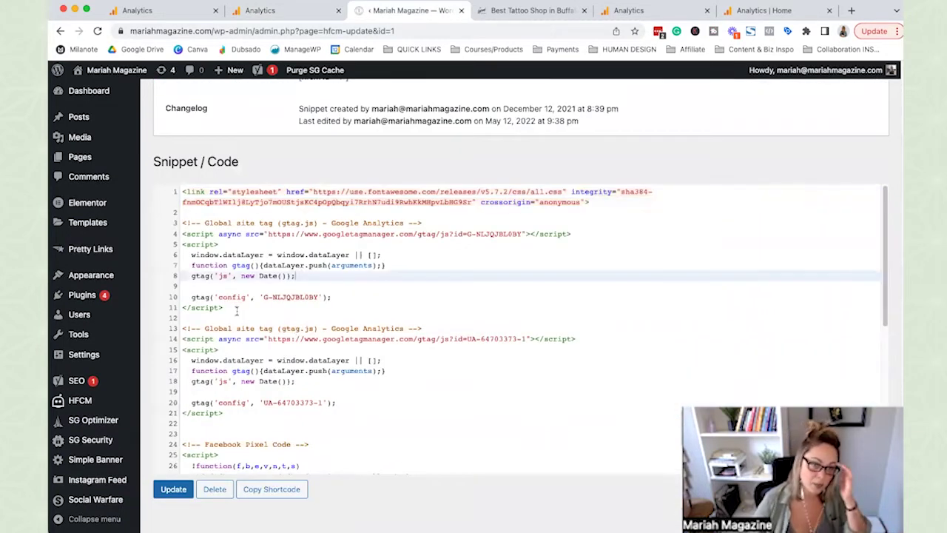
# Step: Examine the snippet's two Google Analytics global site tag blocks, highlighting the GA4 block, the Universal Analytics block and its tracking ID
pyautogui.click(243, 309)
pyautogui.moveTo(242, 310); pyautogui.dragTo(170, 219)
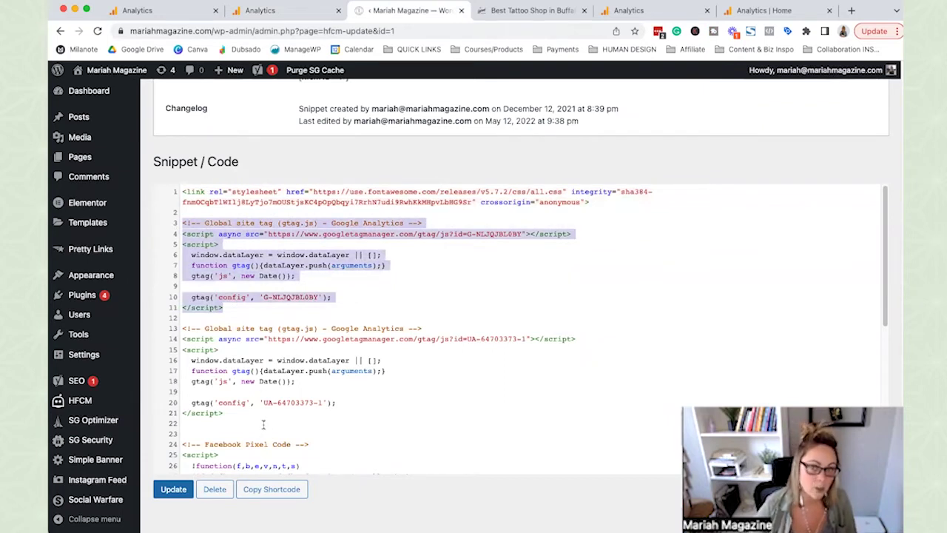
pyautogui.moveTo(231, 413); pyautogui.dragTo(163, 326)
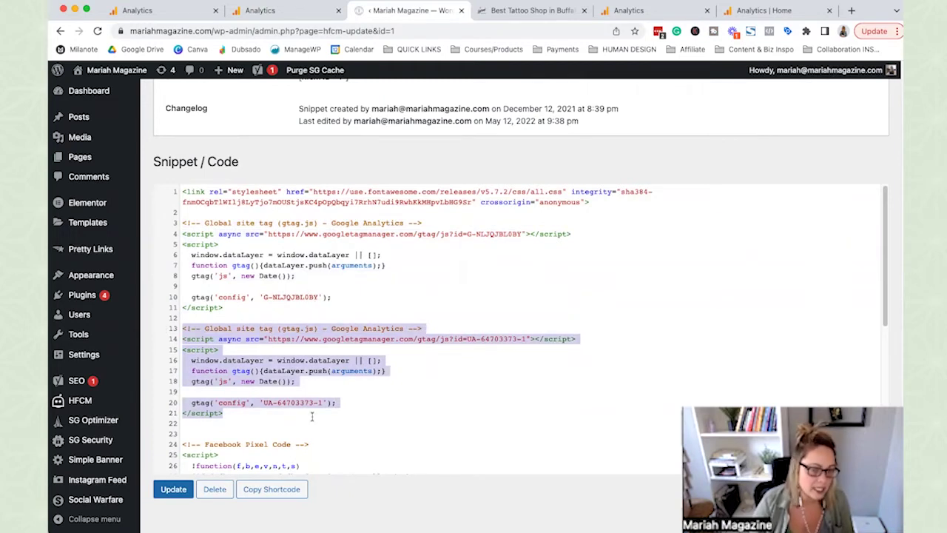
pyautogui.click(285, 403)
pyautogui.moveTo(265, 402); pyautogui.dragTo(329, 402)
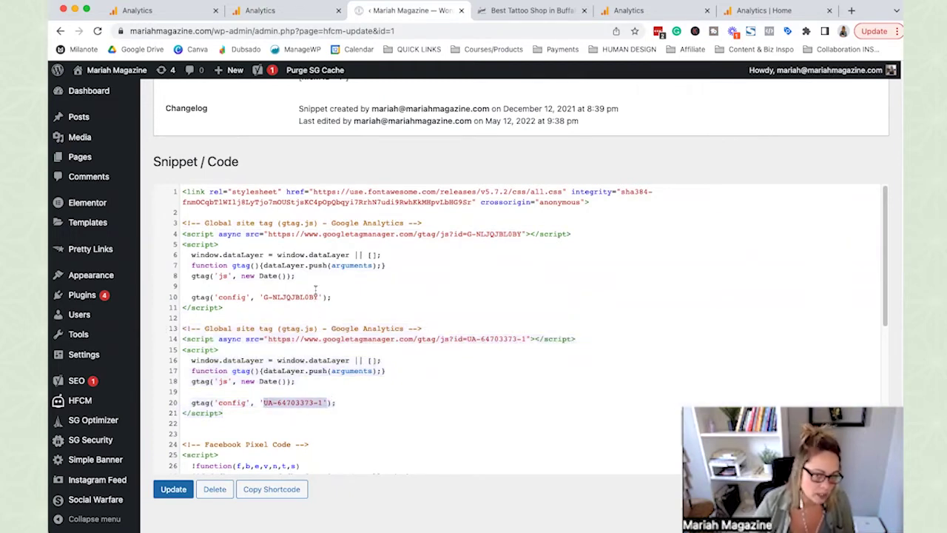
pyautogui.click(316, 289)
pyautogui.moveTo(338, 302); pyautogui.dragTo(205, 233)
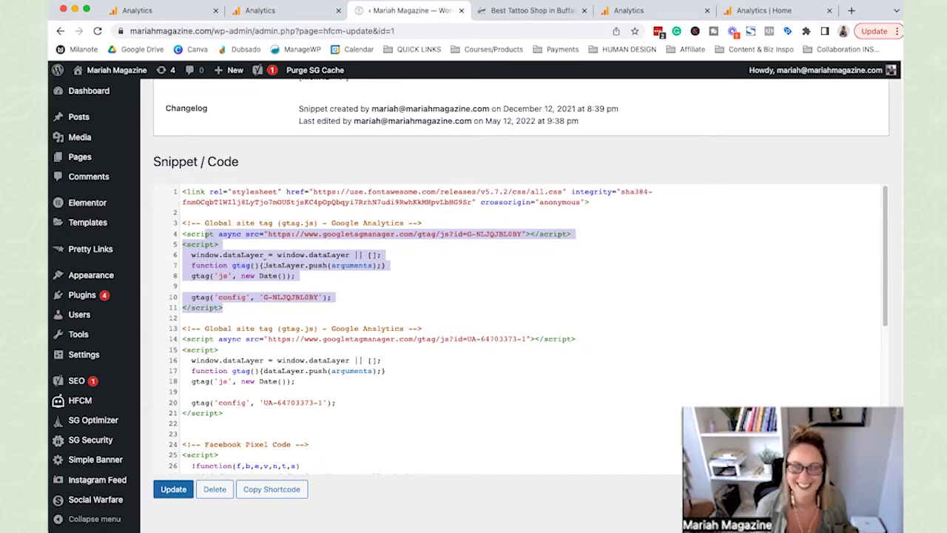
pyautogui.click(334, 307)
pyautogui.moveTo(230, 413); pyautogui.dragTo(162, 324)
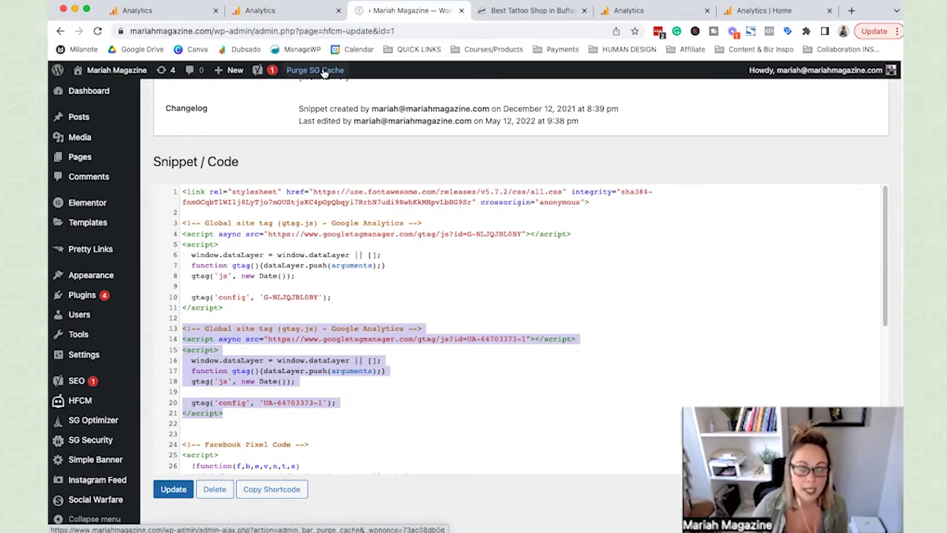
# Step: Compare the Universal Analytics property's tracking code in Google Analytics with the second global site tag in the WordPress snippet
pyautogui.click(146, 10)
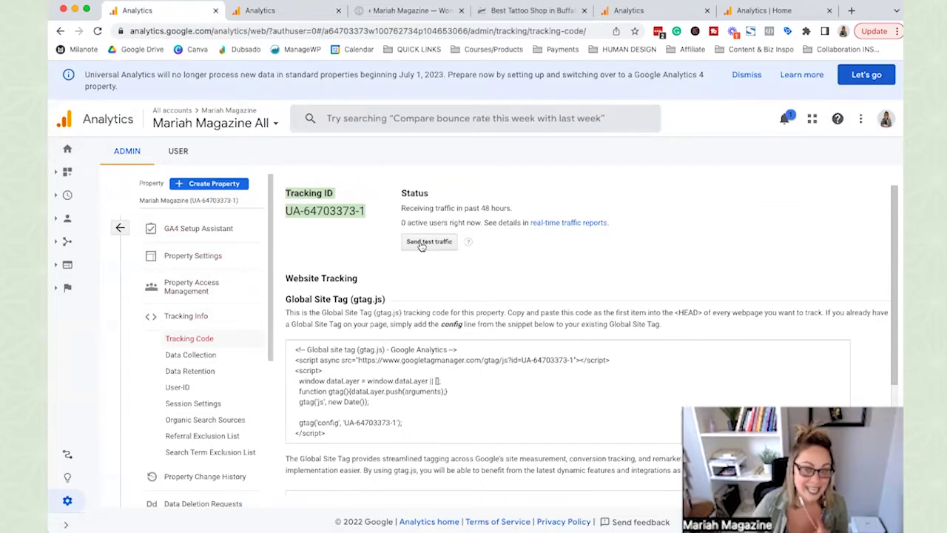
pyautogui.click(374, 10)
pyautogui.click(270, 412)
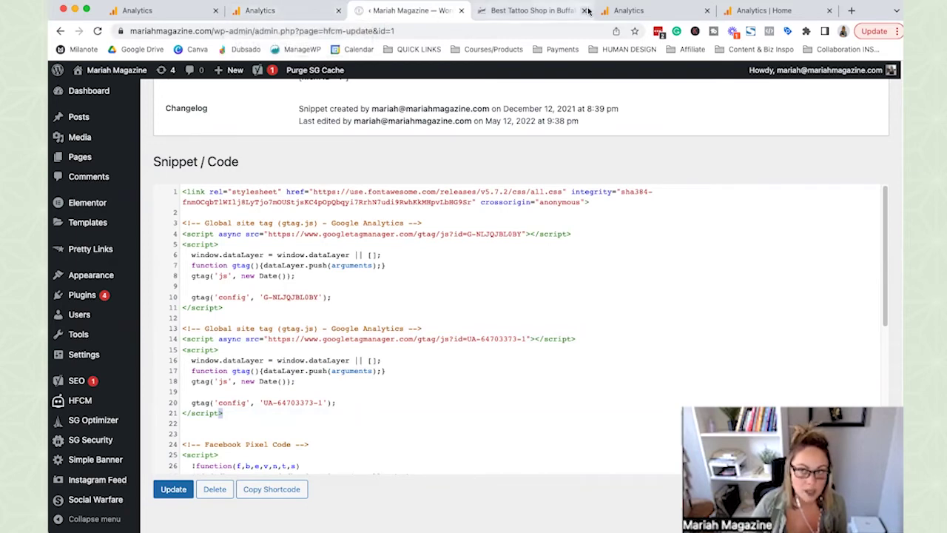
# Step: Switch back to the GA4 web stream details in Google Analytics and copy the global site tag (gtag.js) code again
pyautogui.click(306, 15)
pyautogui.scroll(-2, 391, 416)
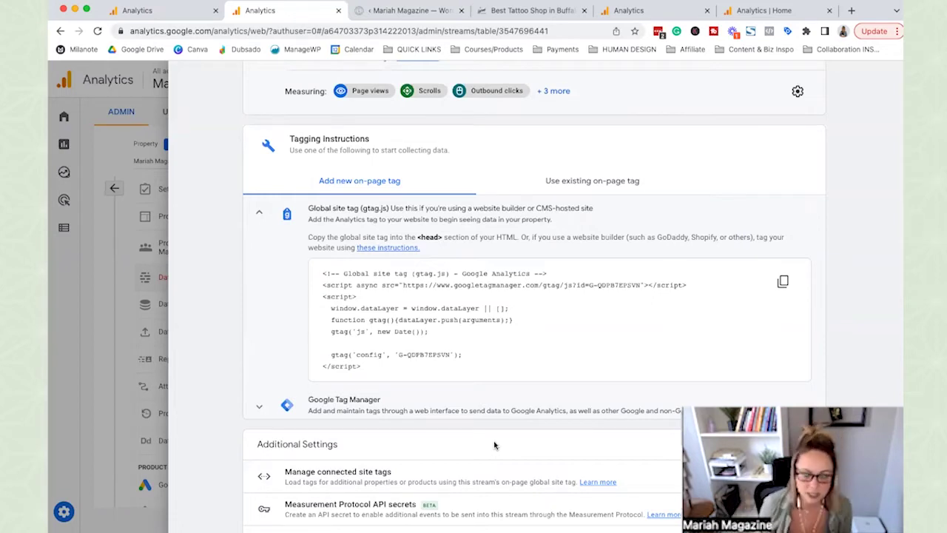
pyautogui.click(783, 281)
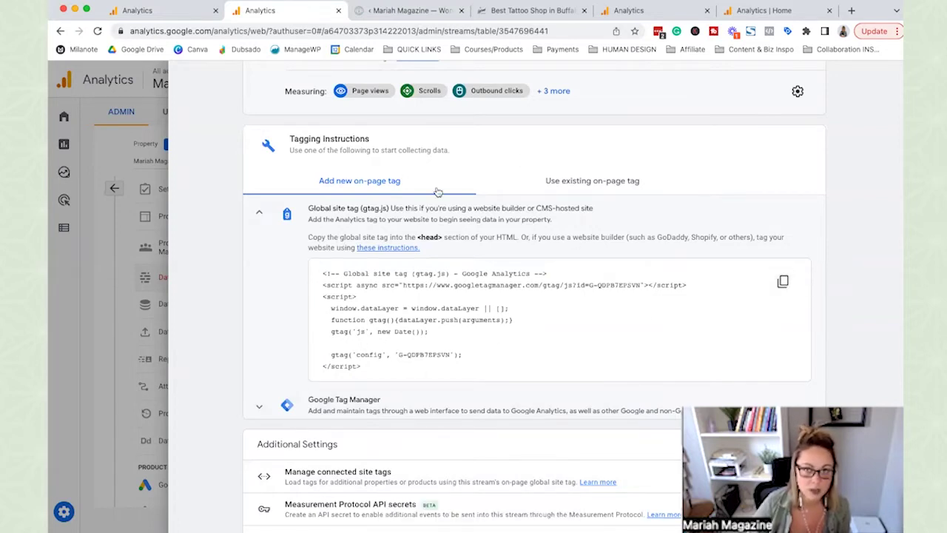
# Step: Switch to the Squarespace site, open its advanced Code Injection settings and highlight the GA4 global site tag in the header code
pyautogui.click(496, 13)
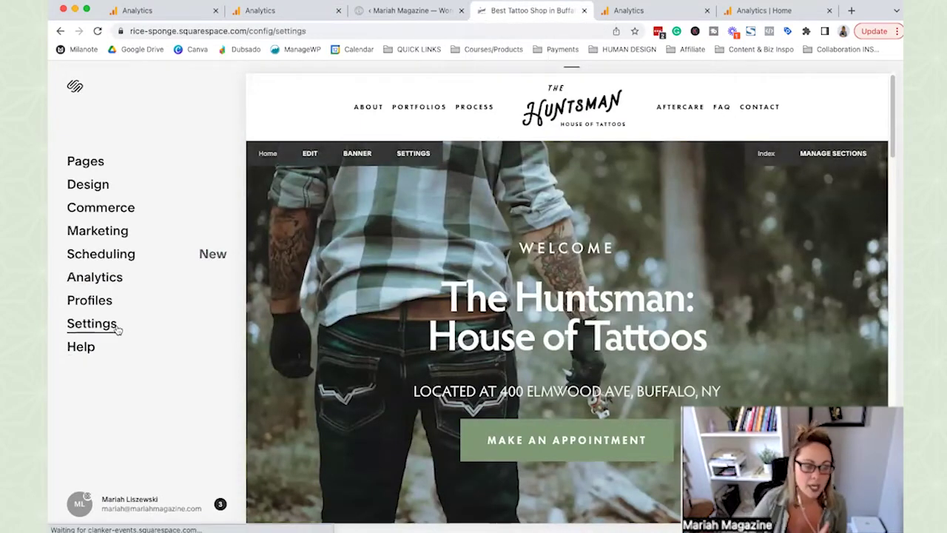
pyautogui.click(119, 324)
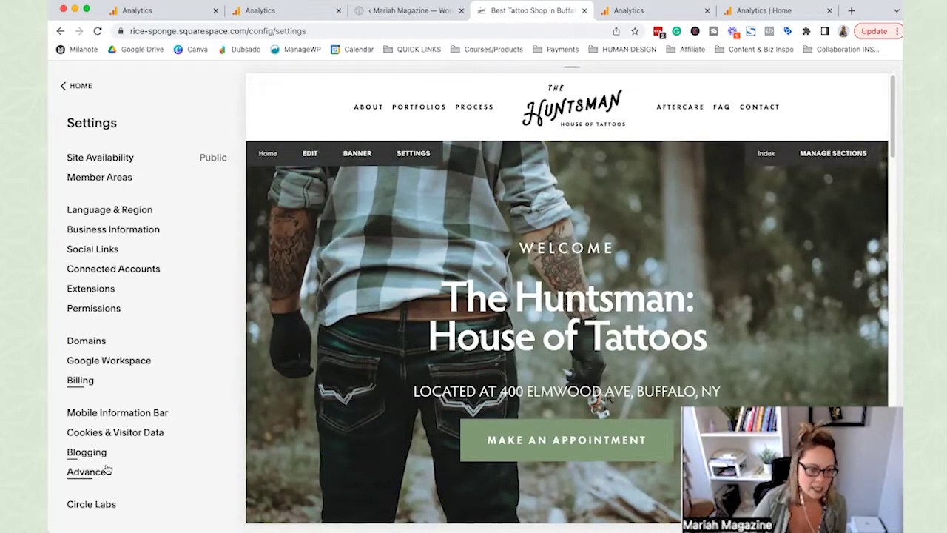
pyautogui.click(102, 471)
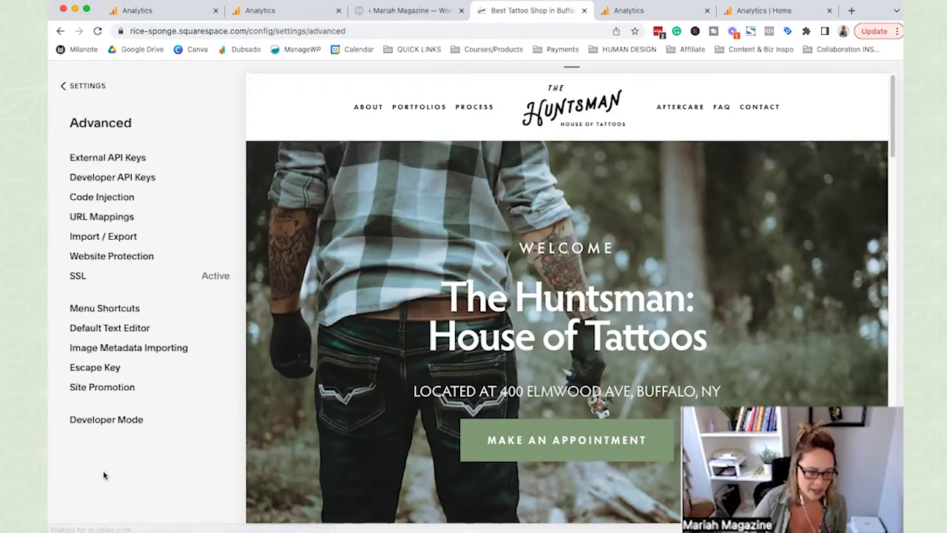
pyautogui.click(104, 199)
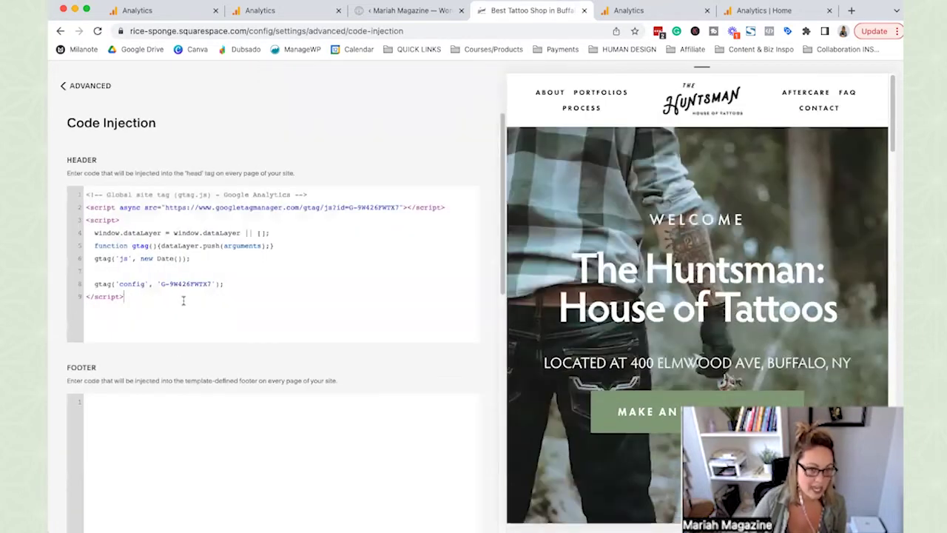
pyautogui.moveTo(182, 300); pyautogui.dragTo(74, 193)
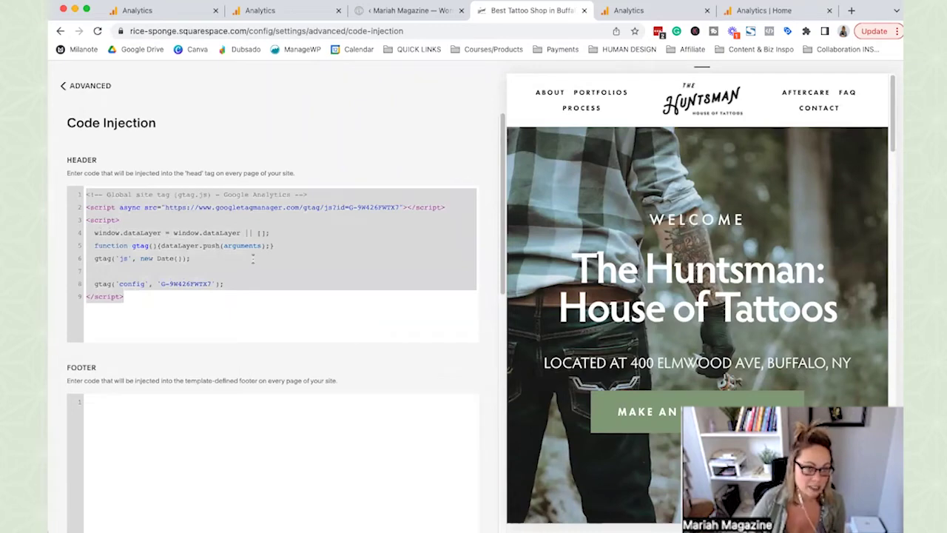
# Step: Switch to The Huntsman's Universal Analytics property in Google Analytics and check its active users in the last 5 minutes
pyautogui.click(259, 11)
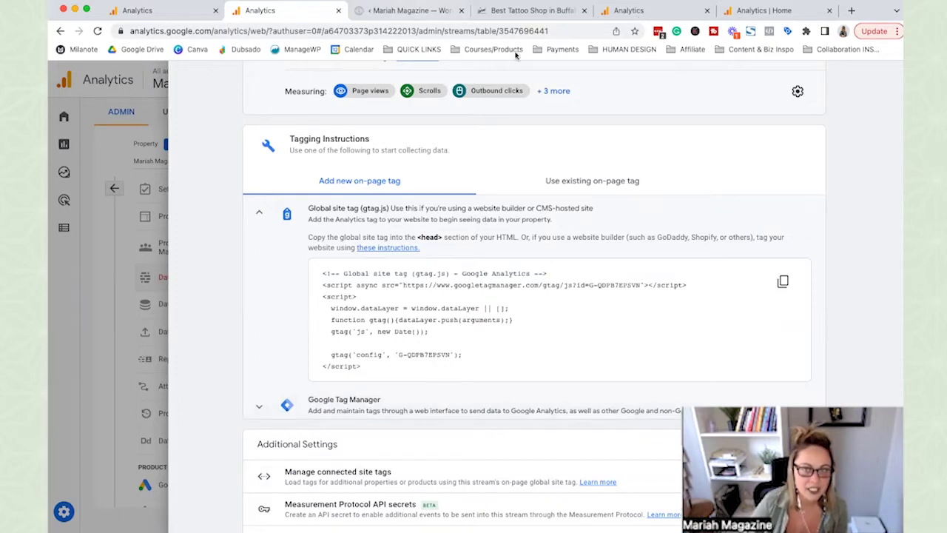
pyautogui.click(626, 14)
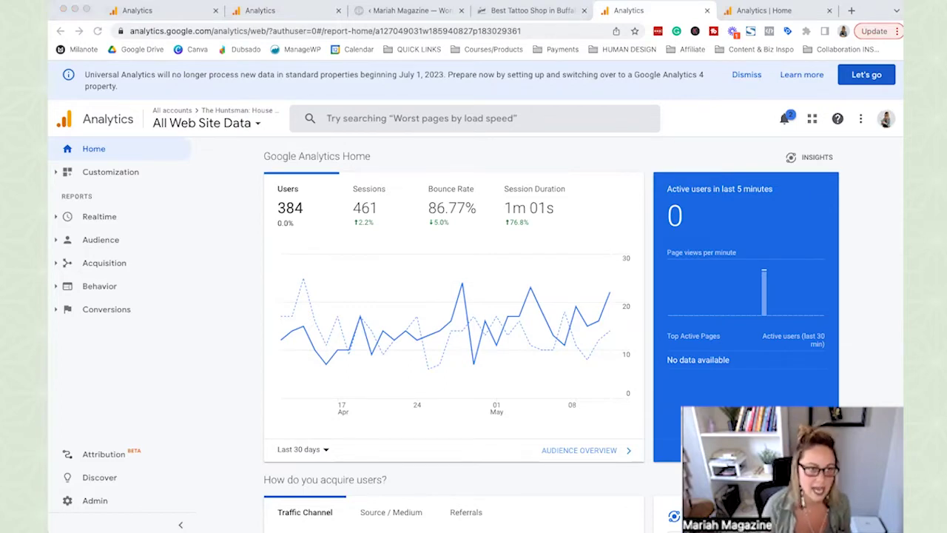
pyautogui.click(880, 185)
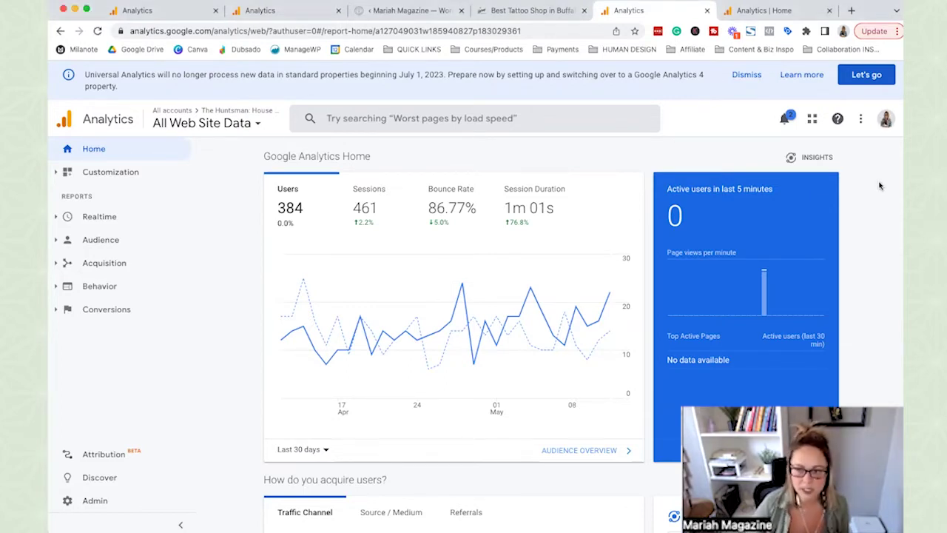
pyautogui.moveTo(808, 299)
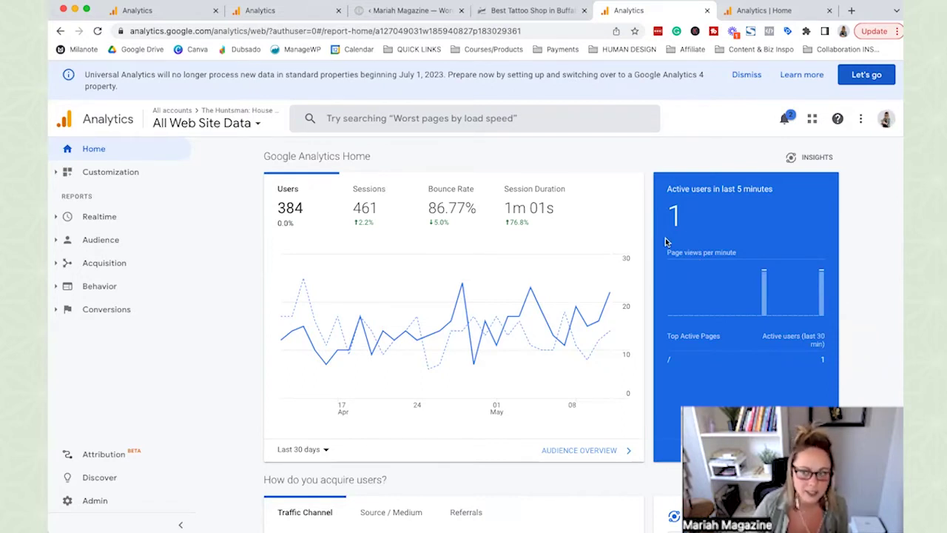
# Step: Examine The Huntsman's GA4 property home for recent users and highlight the data collection notice with its Measurement ID
pyautogui.click(745, 17)
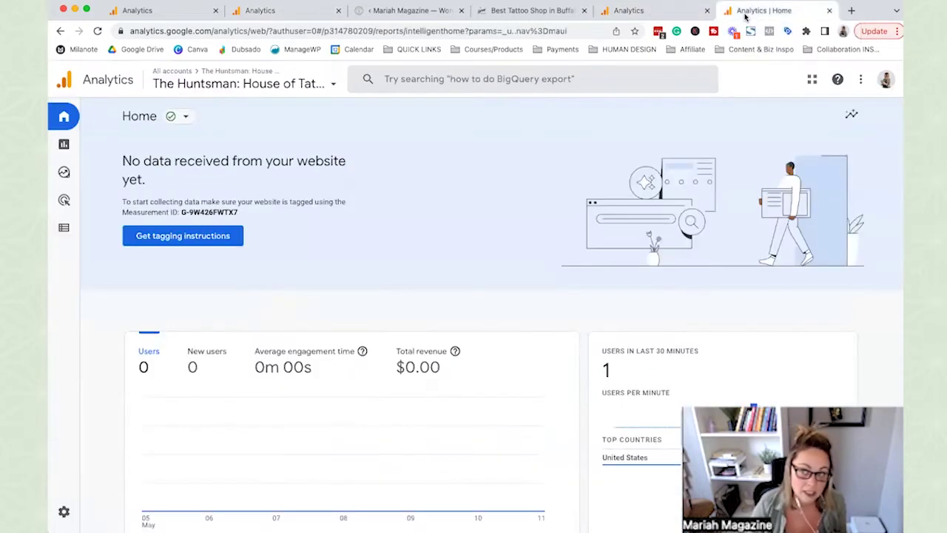
pyautogui.scroll(-1, 264, 332)
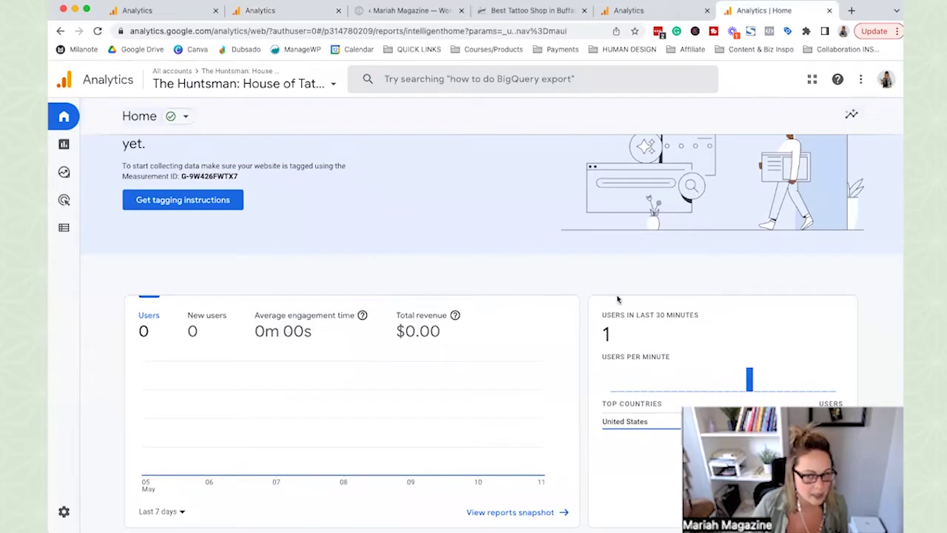
pyautogui.scroll(1, 575, 345)
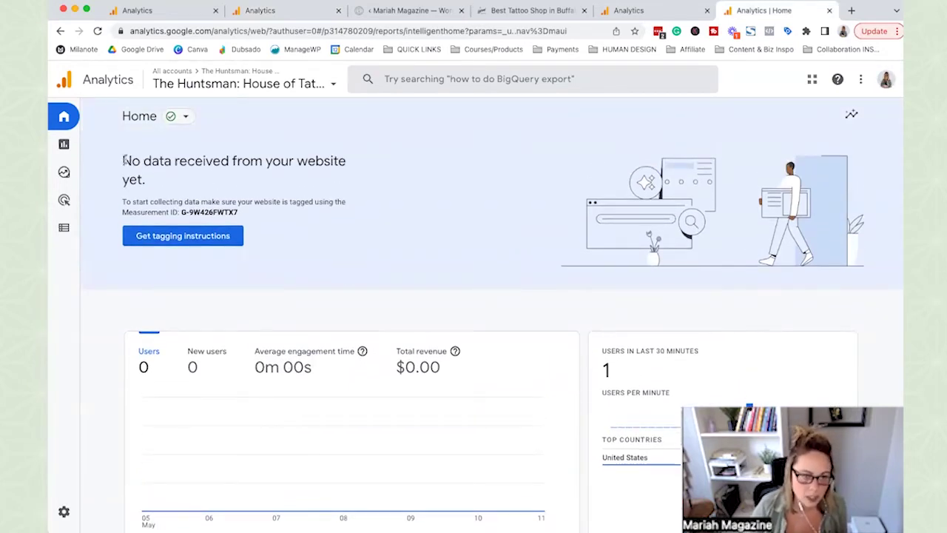
pyautogui.moveTo(122, 160); pyautogui.dragTo(260, 220)
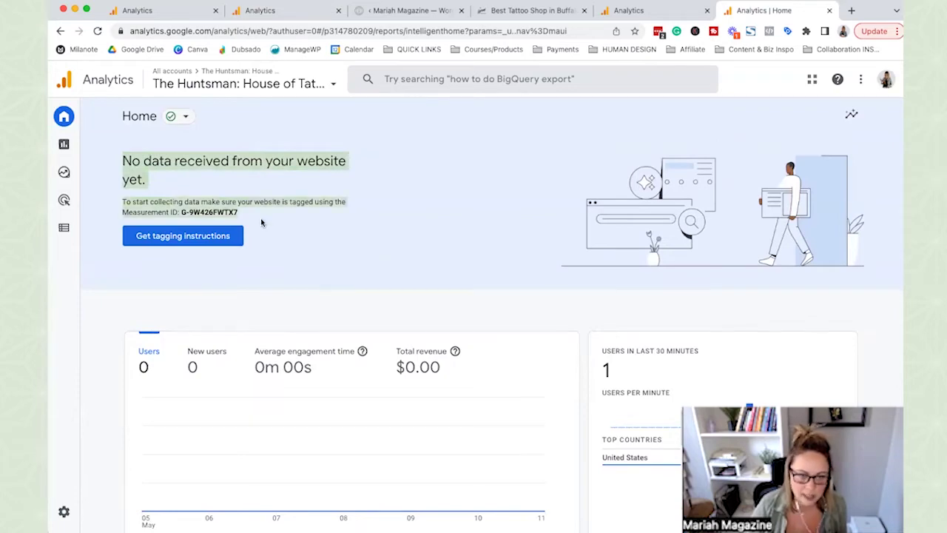
pyautogui.click(303, 15)
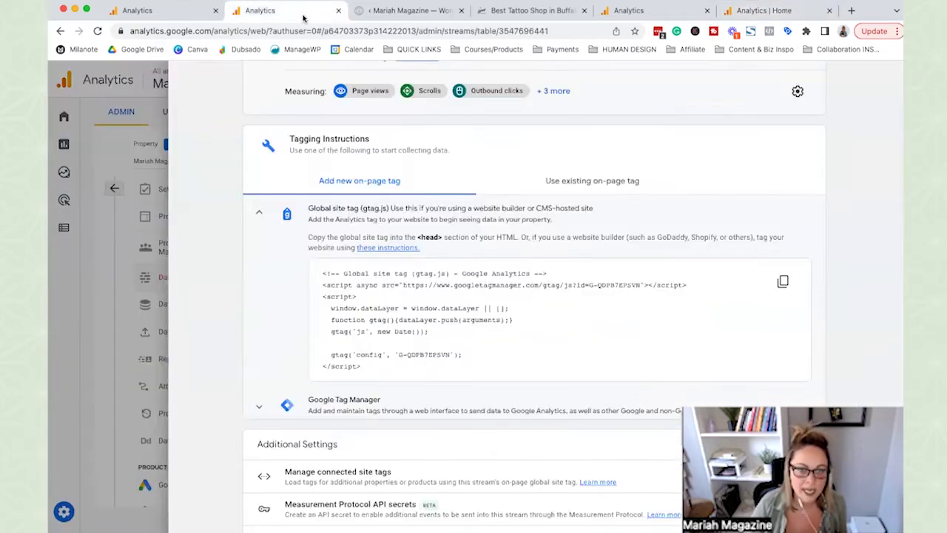
pyautogui.click(762, 9)
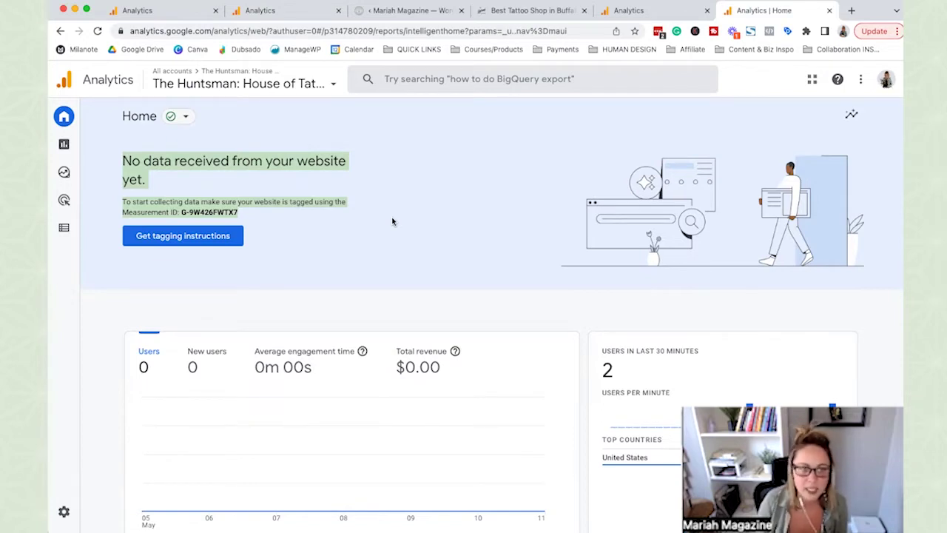
# Step: Highlight the Mariah Magazine GA4 stream's global site tag and compare it with the header code in Squarespace's Code Injection
pyautogui.hotkey('ctrl', '2')
pyautogui.moveTo(400, 370); pyautogui.dragTo(296, 270)
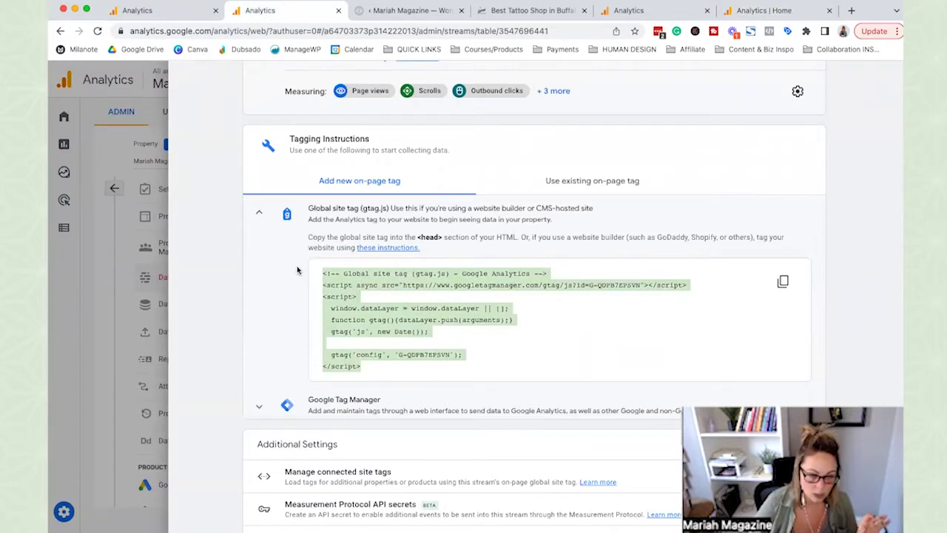
pyautogui.click(500, 14)
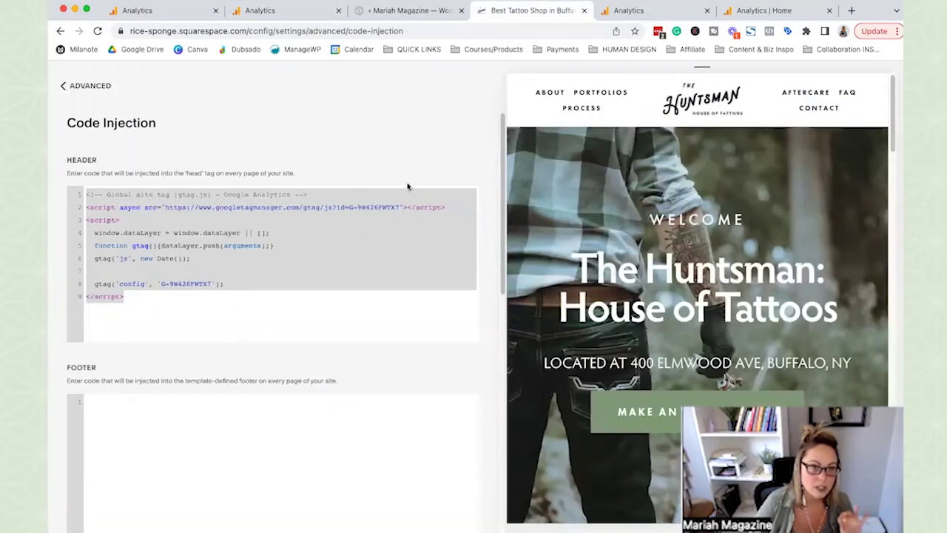
pyautogui.click(323, 244)
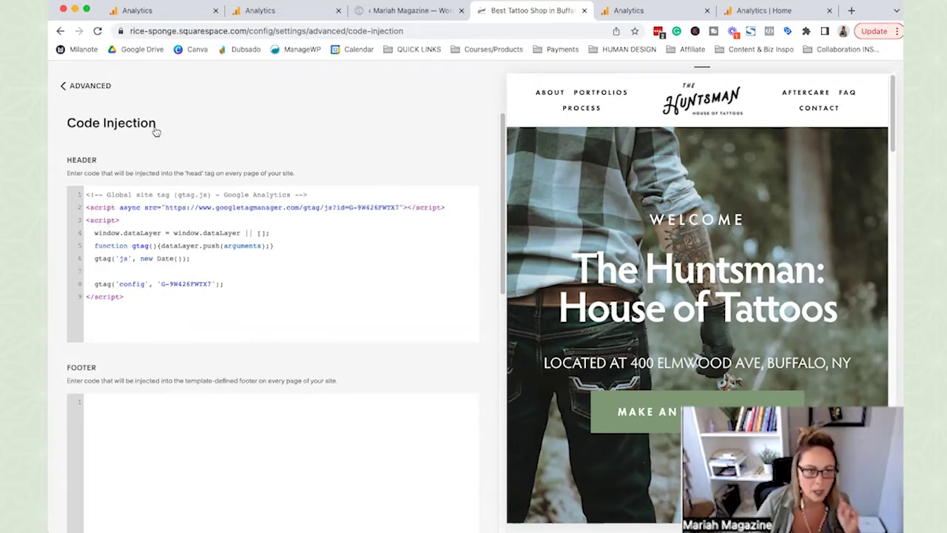
# Step: Open the External API Keys page in Squarespace's advanced settings
pyautogui.click(92, 86)
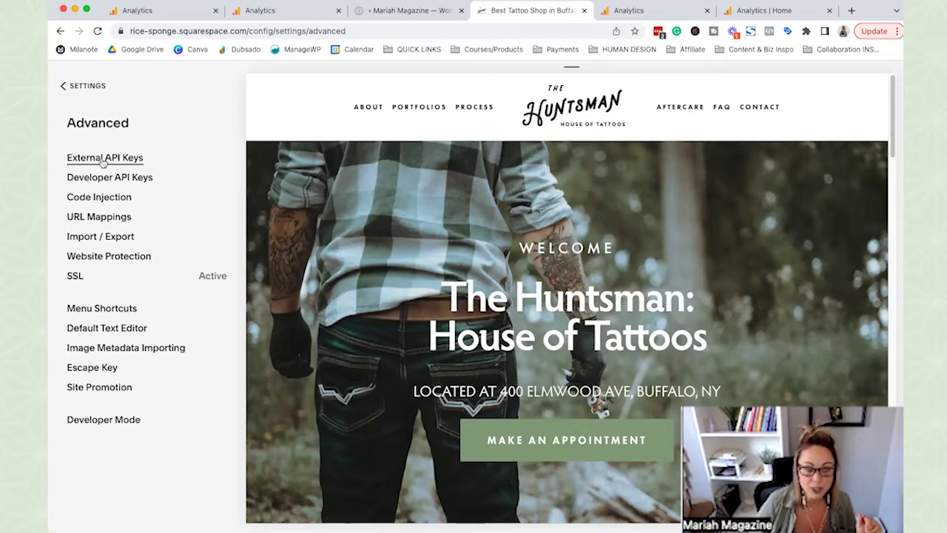
pyautogui.click(105, 159)
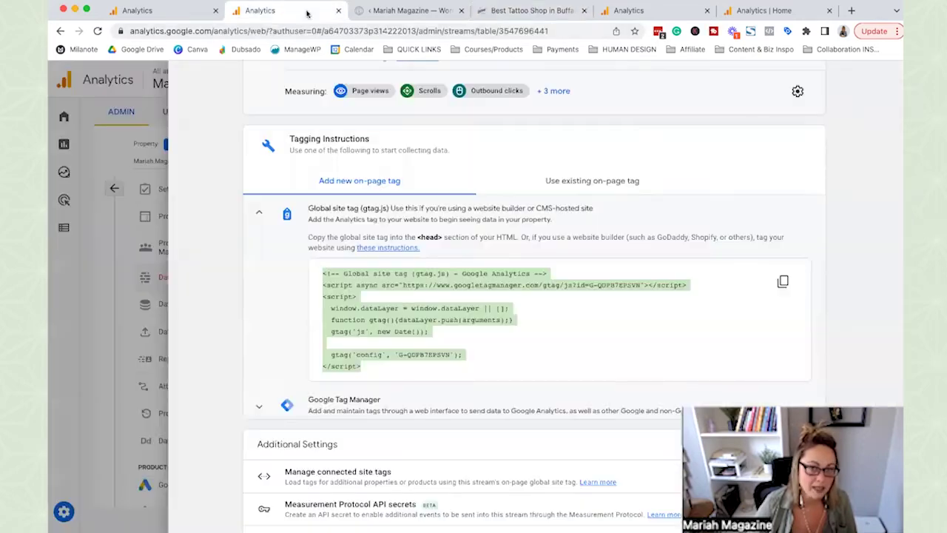
pyautogui.click(261, 11)
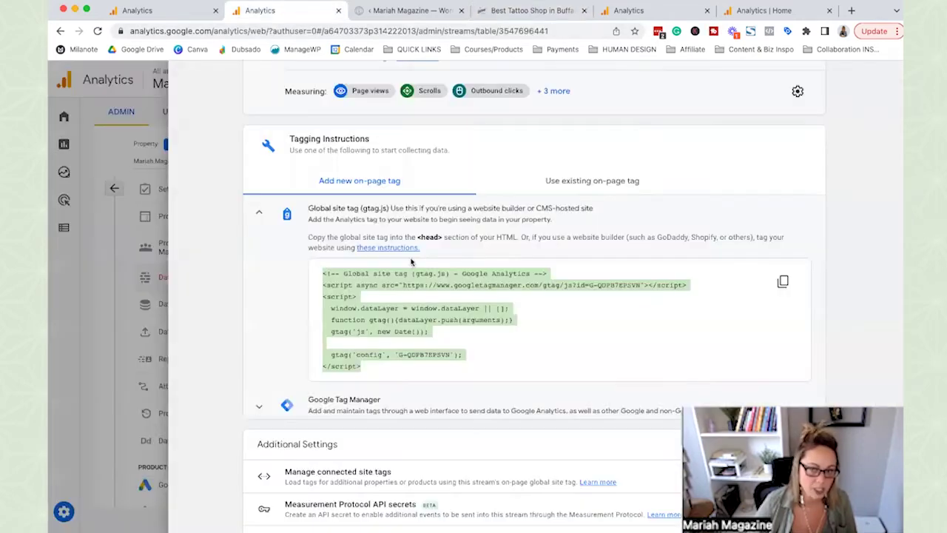
pyautogui.click(510, 11)
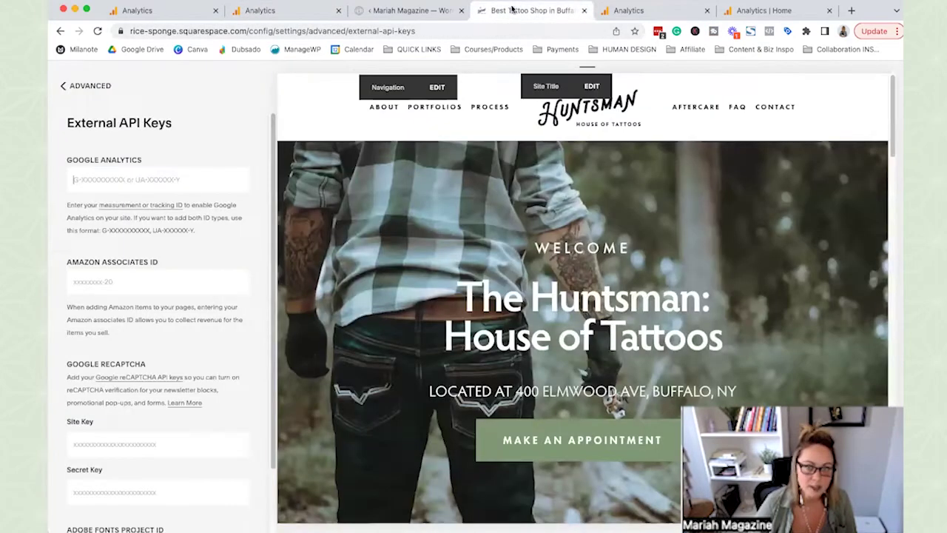
# Step: Switch to the Mariah Magazine - GA4 web stream details in Google Analytics and copy the Measurement ID
pyautogui.click(297, 16)
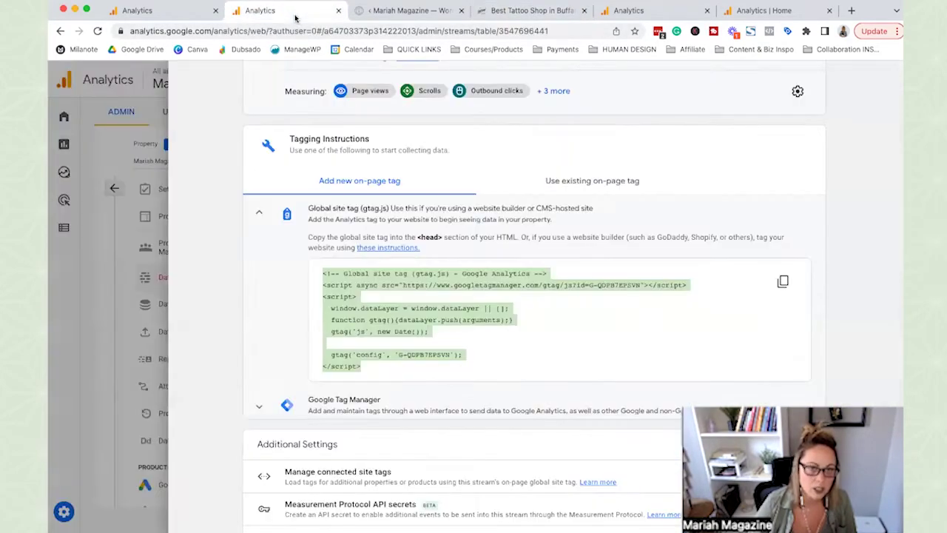
pyautogui.scroll(4, 338, 268)
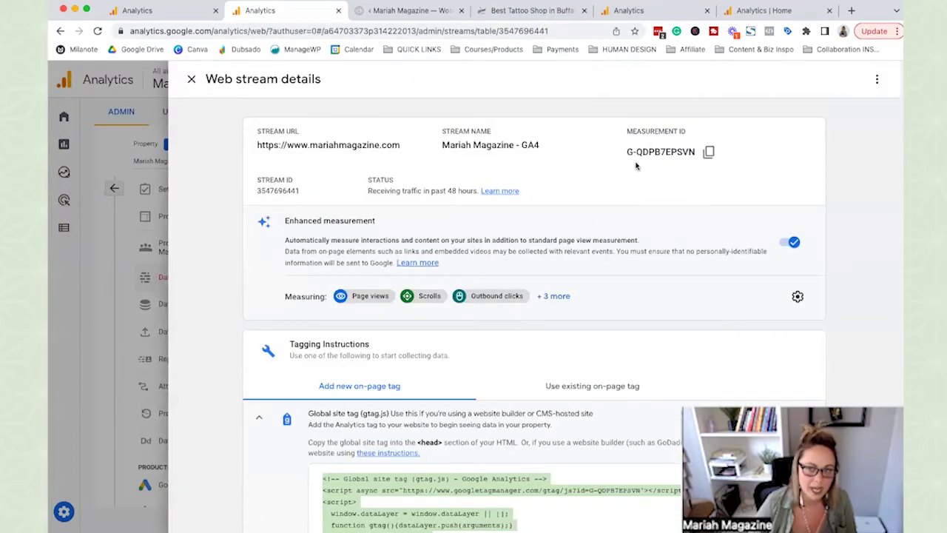
pyautogui.moveTo(625, 153); pyautogui.dragTo(695, 152)
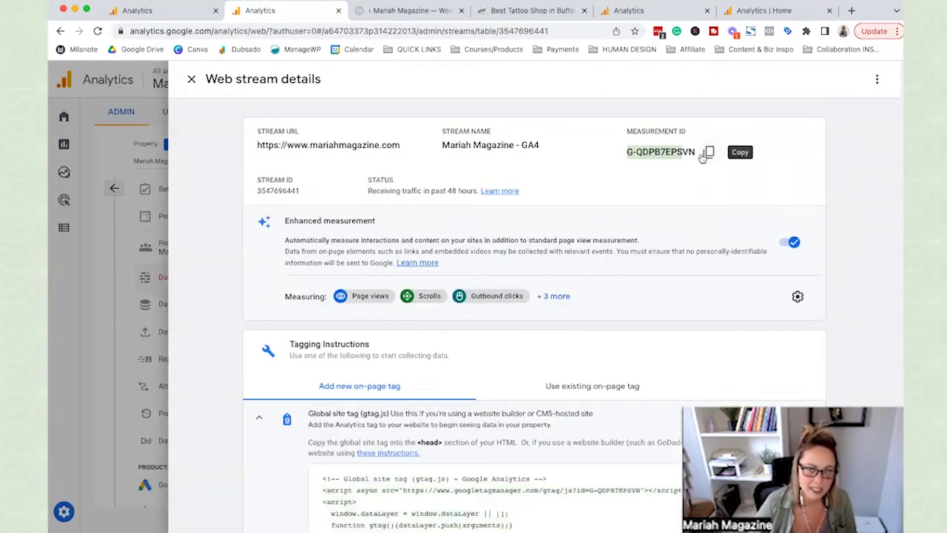
pyautogui.click(627, 12)
pyautogui.click(524, 12)
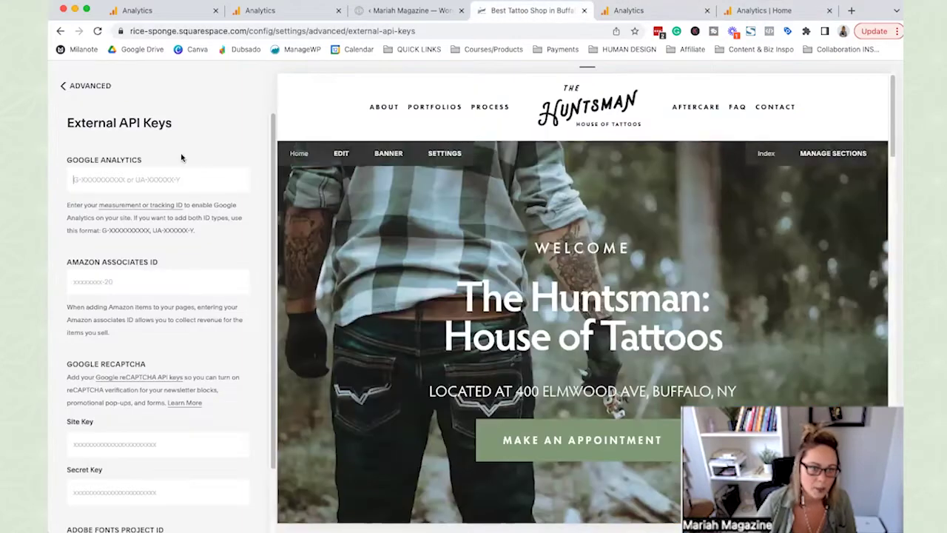
pyautogui.click(278, 16)
pyautogui.click(710, 151)
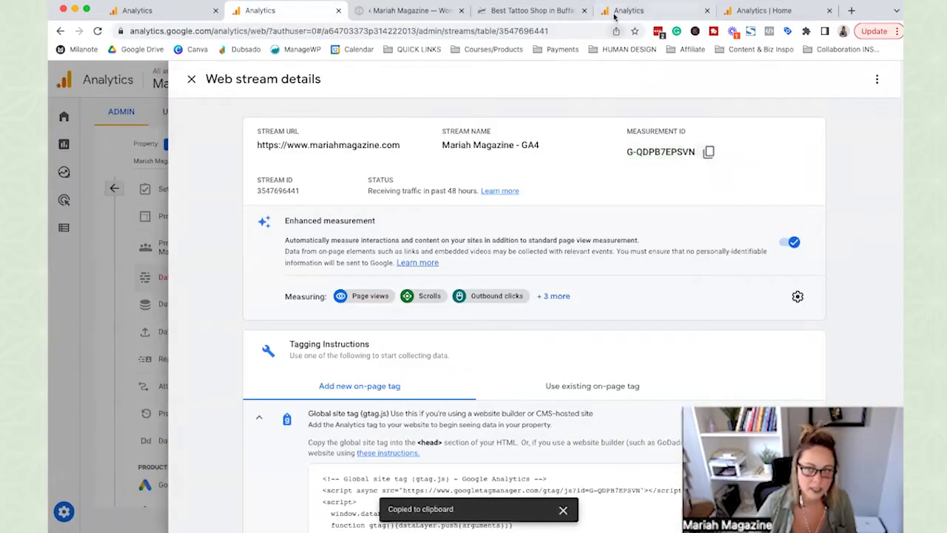
# Step: Switch back to Squarespace and paste the GA4 Measurement ID, followed by a comma, as the Google Analytics ID
pyautogui.click(628, 11)
pyautogui.click(298, 6)
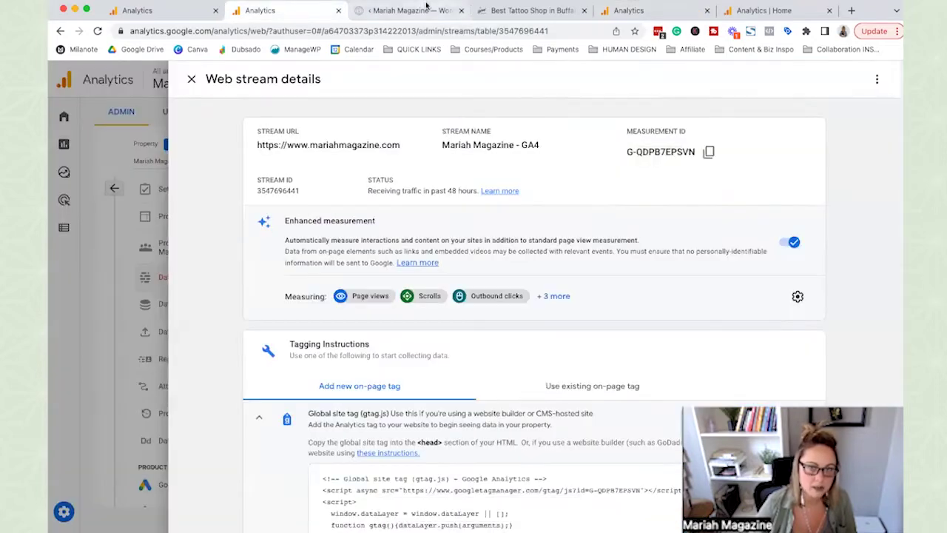
pyautogui.click(510, 11)
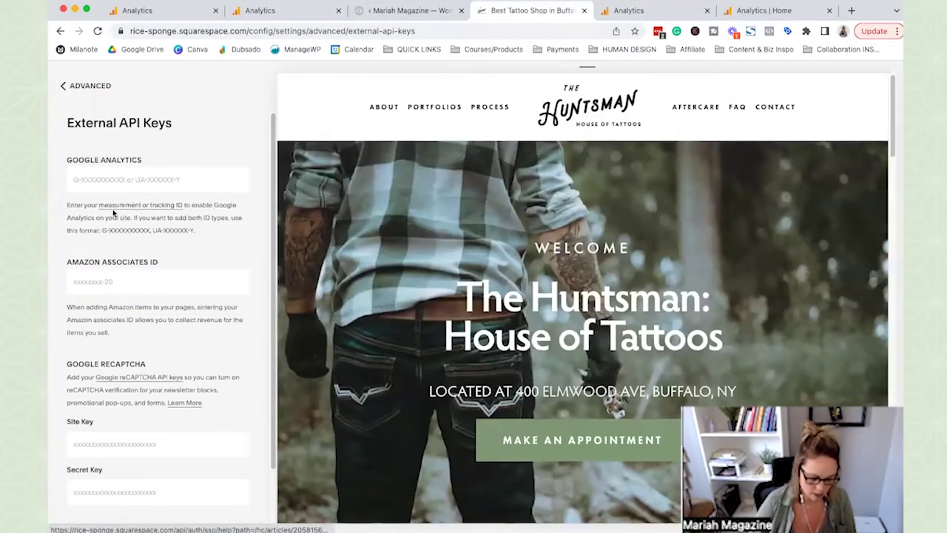
pyautogui.hotkey('ctrl', 'v')
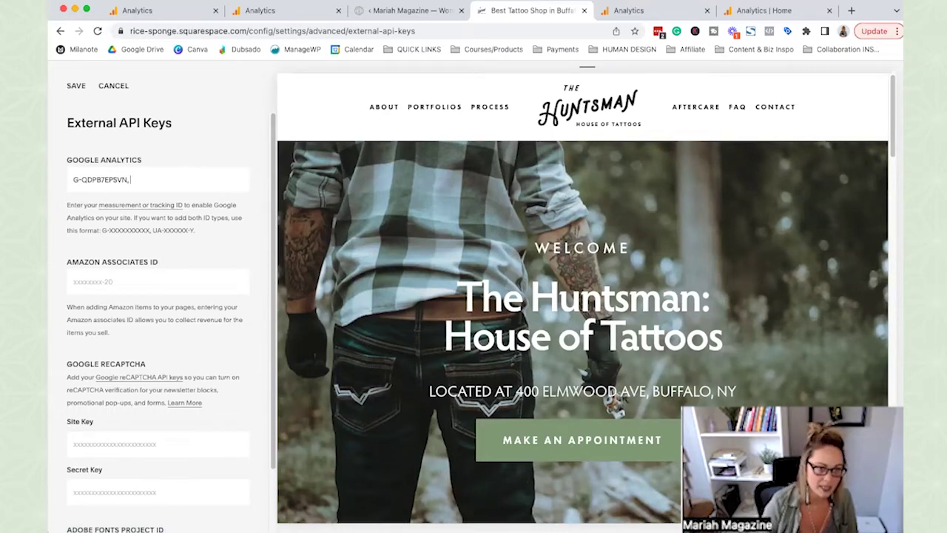
# Step: Copy the Universal Analytics Tracking ID, add it after the GA4 ID in Squarespace's Google Analytics entry, and check the required format
pyautogui.click(184, 11)
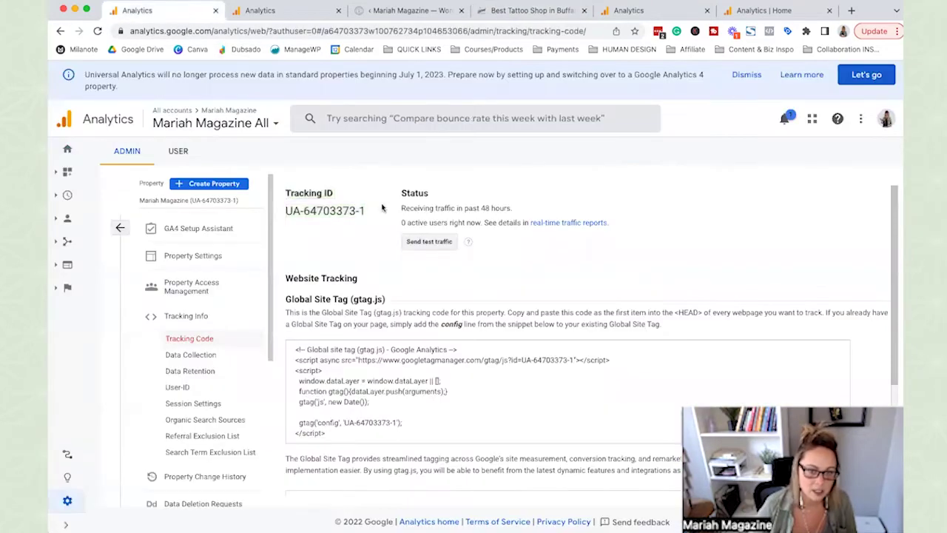
pyautogui.moveTo(368, 211); pyautogui.dragTo(284, 214)
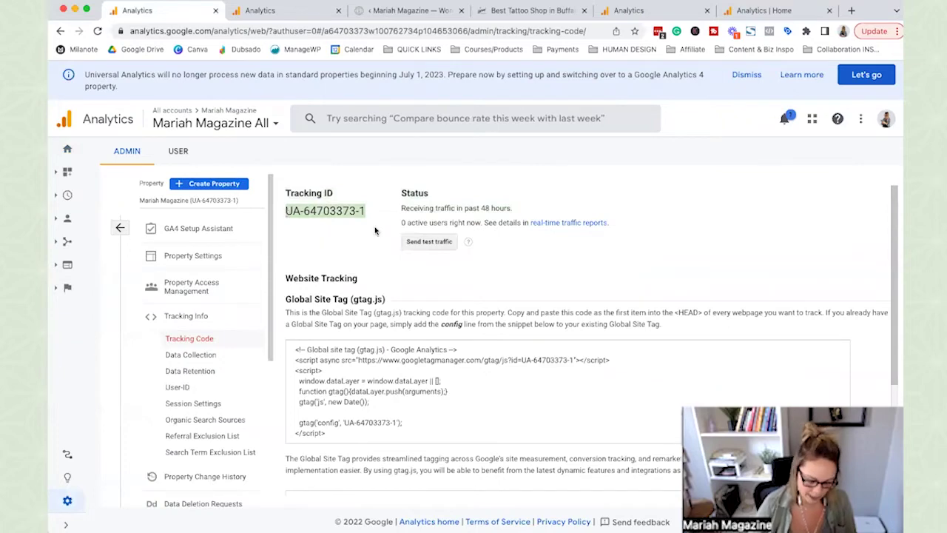
pyautogui.click(526, 10)
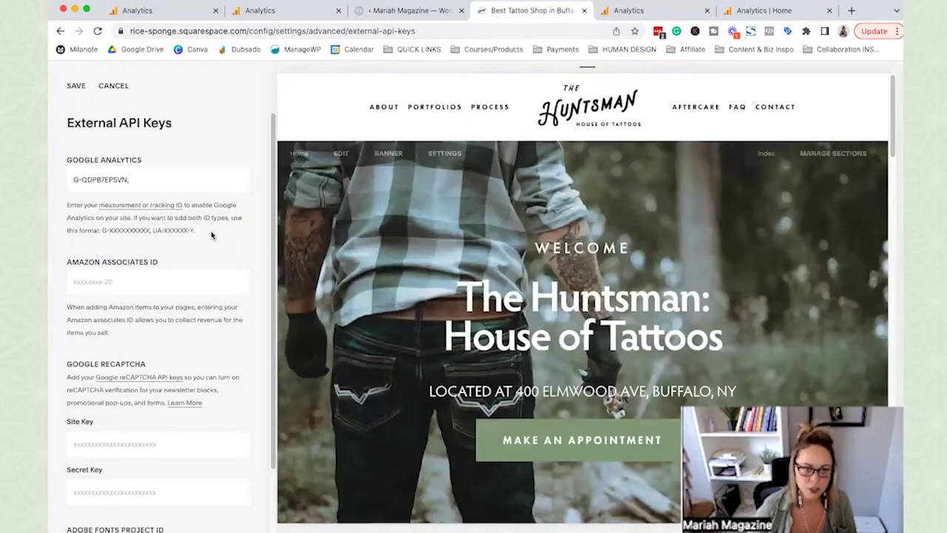
pyautogui.press('super+v')
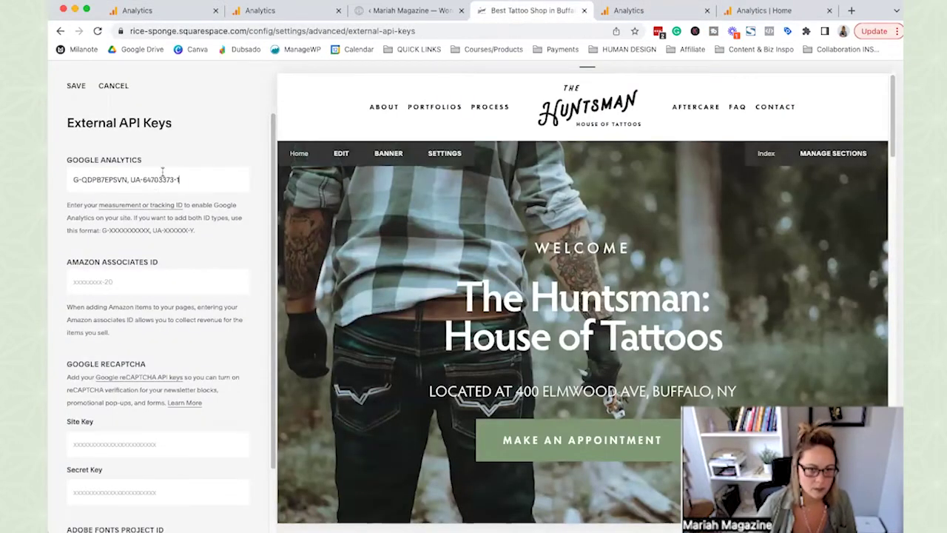
pyautogui.moveTo(222, 232); pyautogui.dragTo(55, 232)
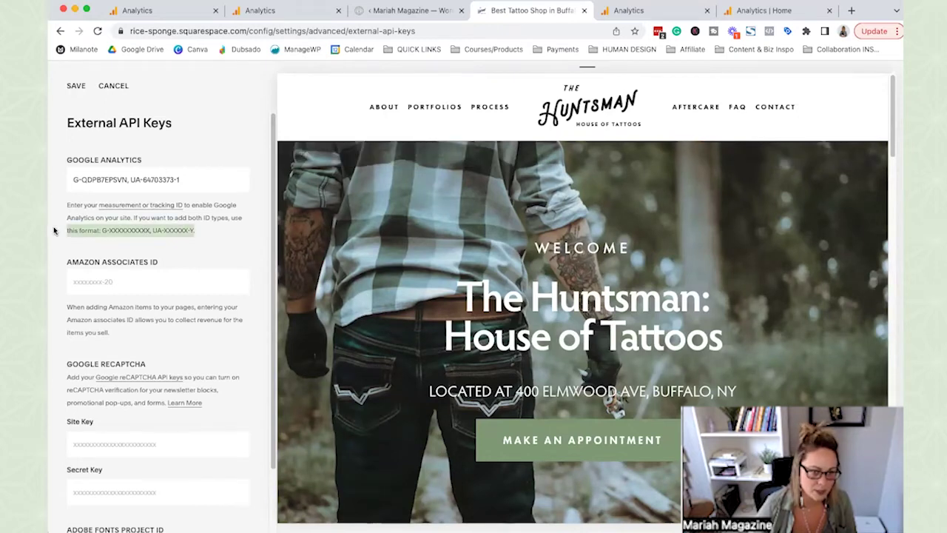
# Step: Remove both IDs from Squarespace's Google Analytics entry, save the cleared entry, and return to the Advanced settings
pyautogui.click(77, 89)
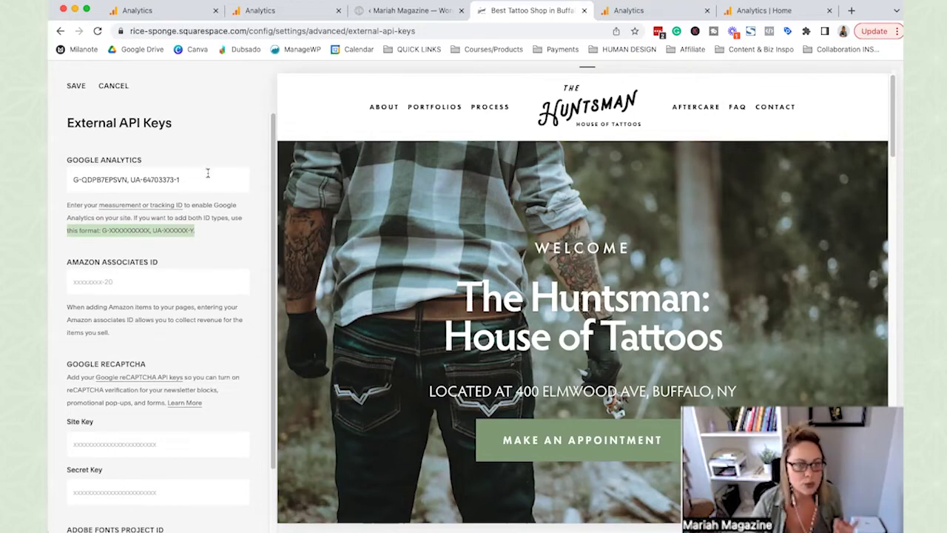
pyautogui.moveTo(208, 179); pyautogui.dragTo(68, 178)
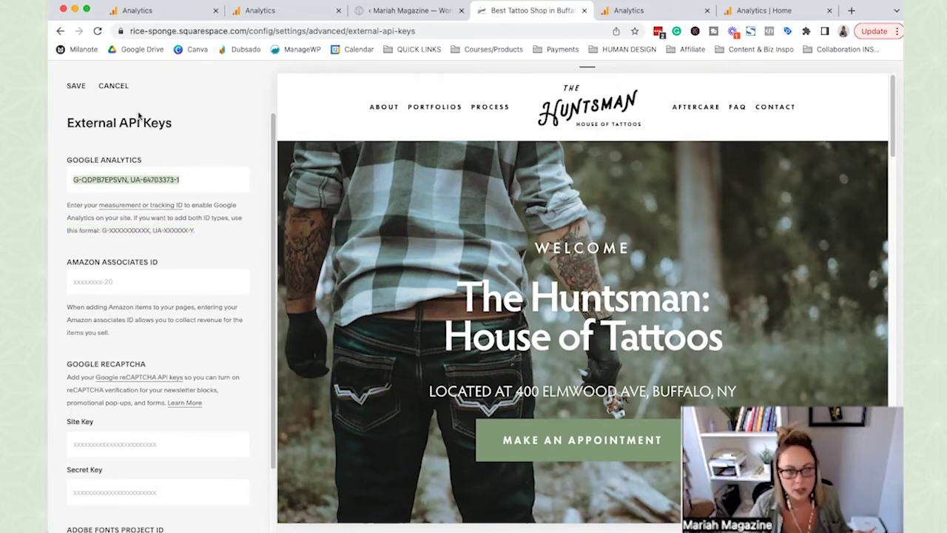
pyautogui.press('BackSpace')
pyautogui.press('Return')
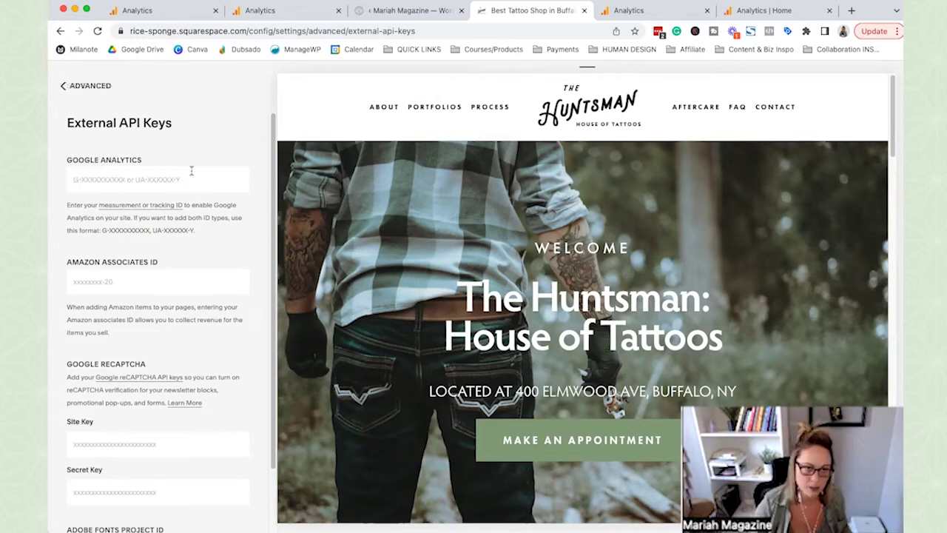
pyautogui.click(75, 89)
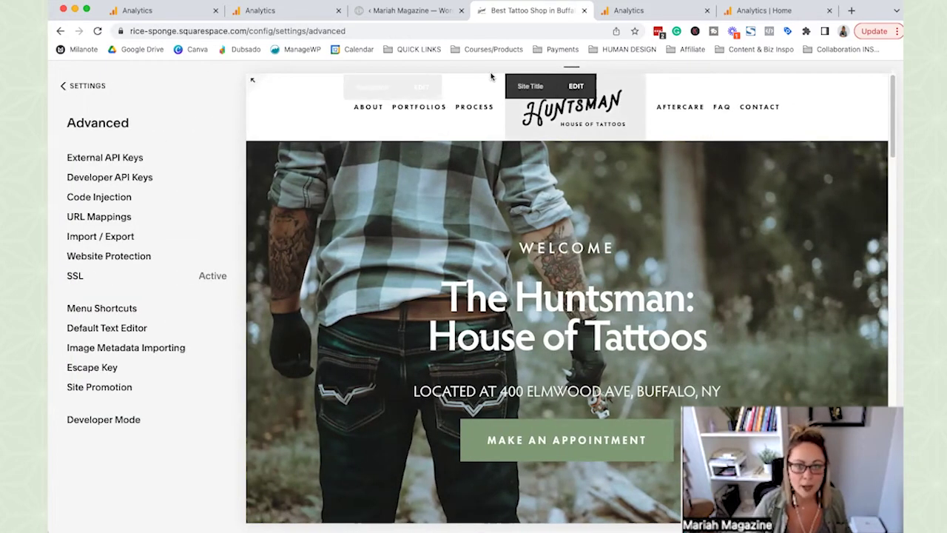
# Step: Highlight the GA4 global site tag in the WordPress snippet and view its source code in the GA4 stream's tagging instructions
pyautogui.click(426, 12)
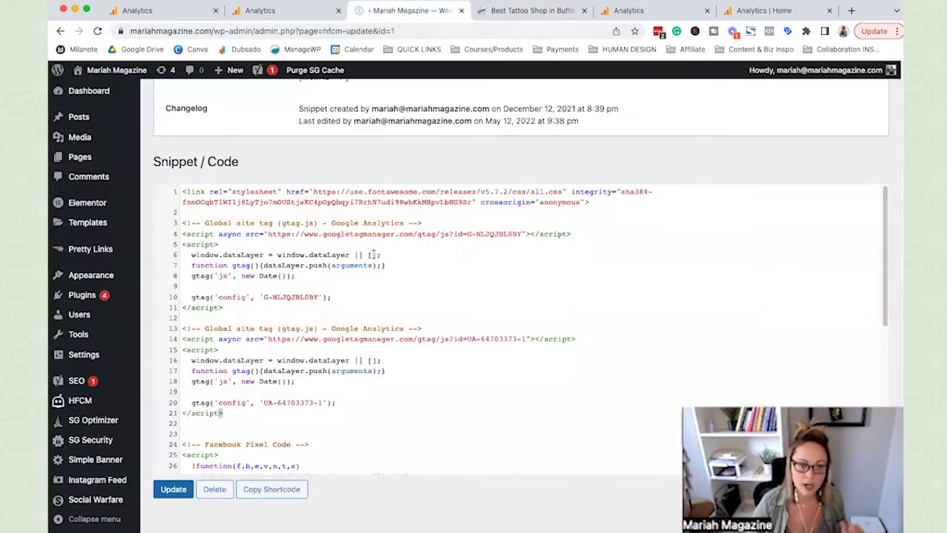
pyautogui.moveTo(275, 309); pyautogui.dragTo(154, 223)
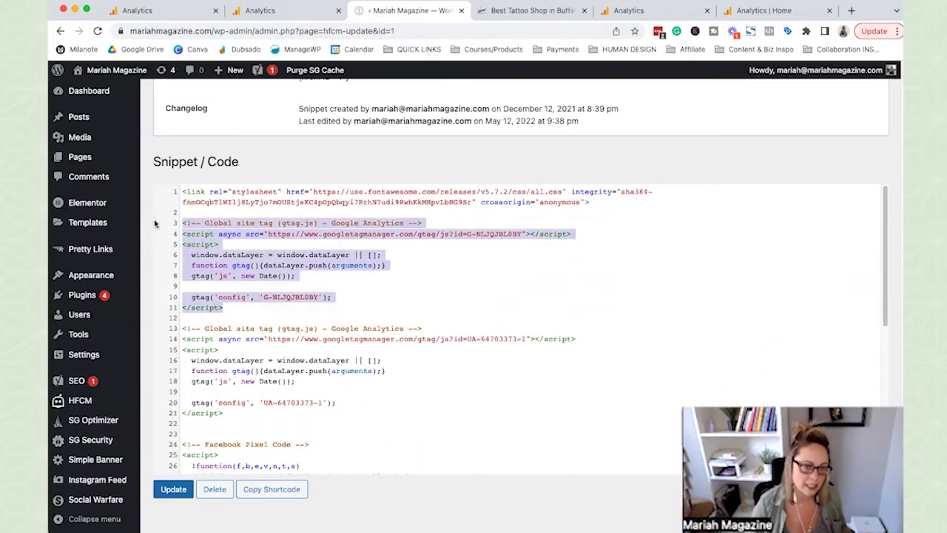
pyautogui.click(283, 12)
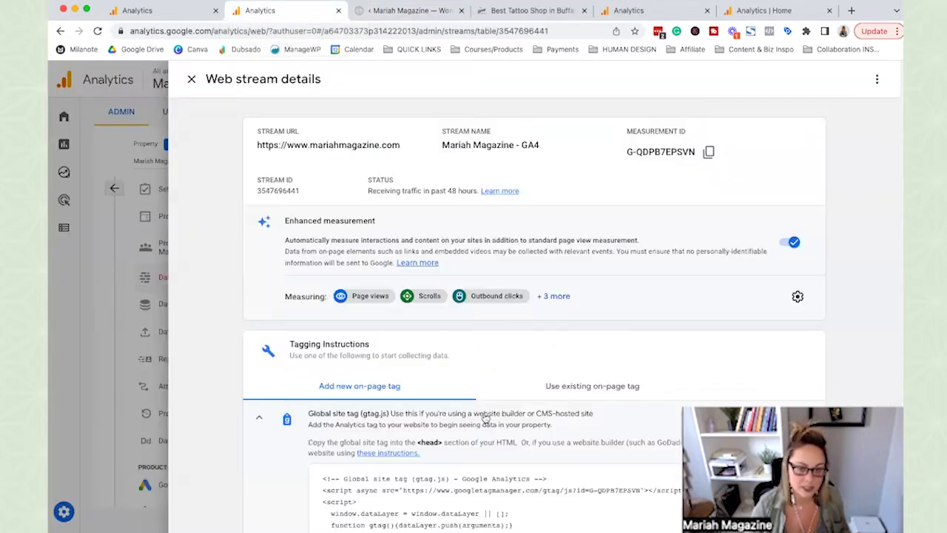
pyautogui.scroll(-3, 538, 442)
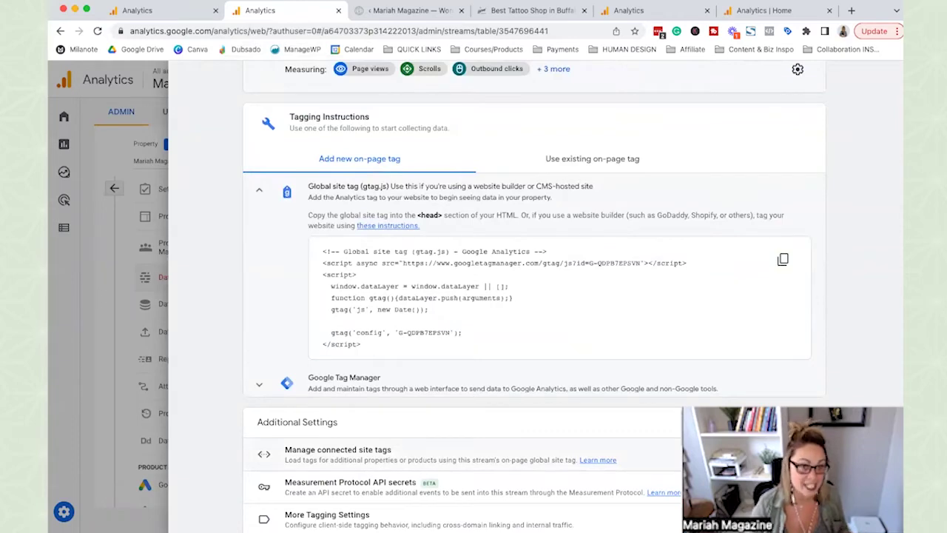
# Step: Switch to the Universal Analytics Tracking Code page and select the whole global site tag
pyautogui.click(170, 11)
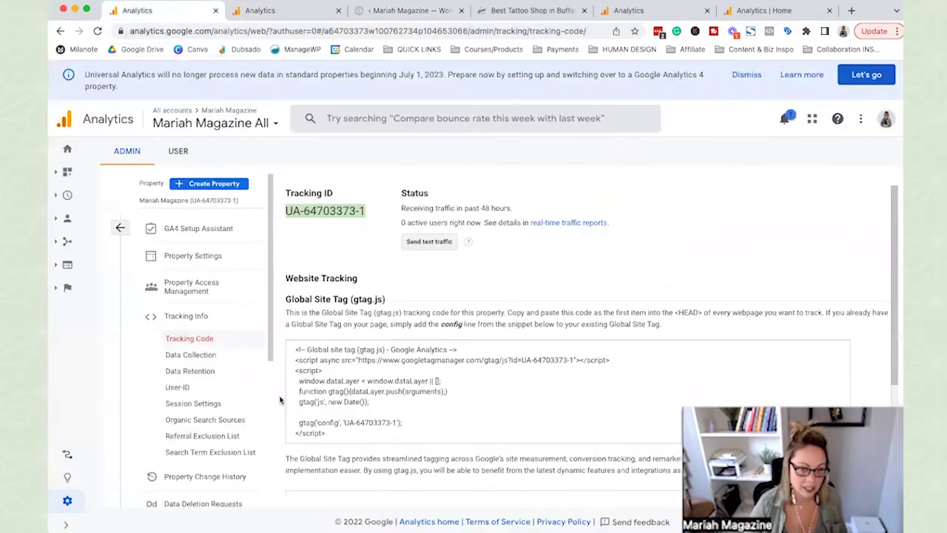
pyautogui.click(358, 413)
pyautogui.click(353, 429)
pyautogui.click(366, 442)
pyautogui.click(365, 438)
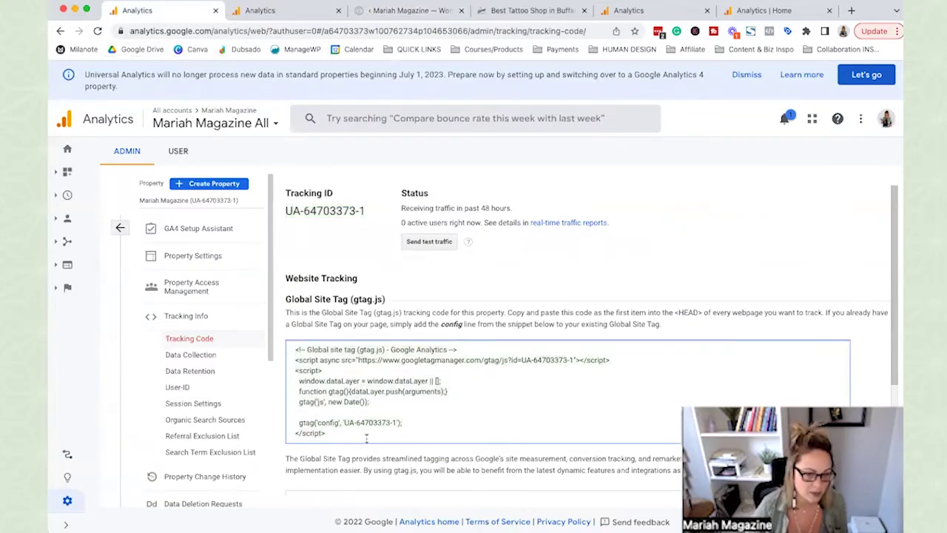
pyautogui.click(365, 438)
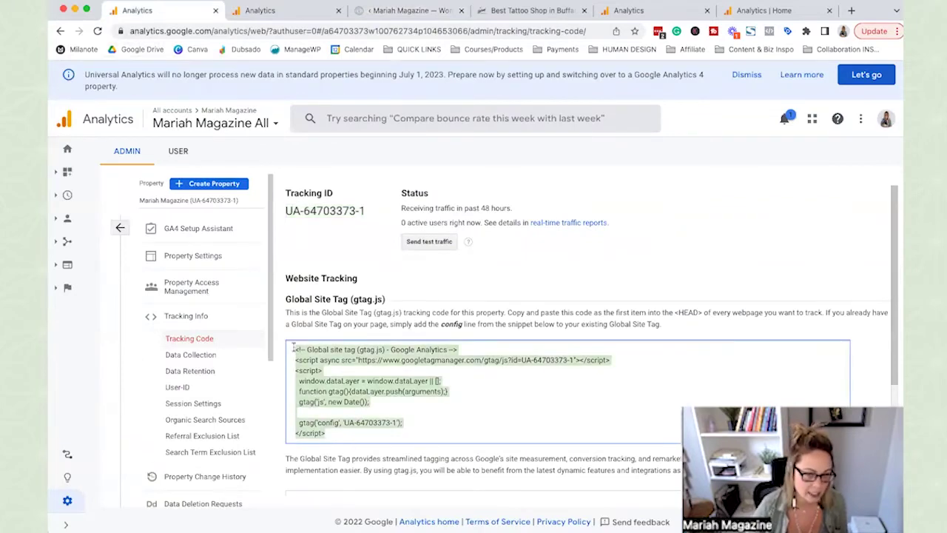
# Step: Switch back to the WordPress snippet and highlight the GA4 and Universal Analytics tags together
pyautogui.click(411, 11)
pyautogui.click(357, 382)
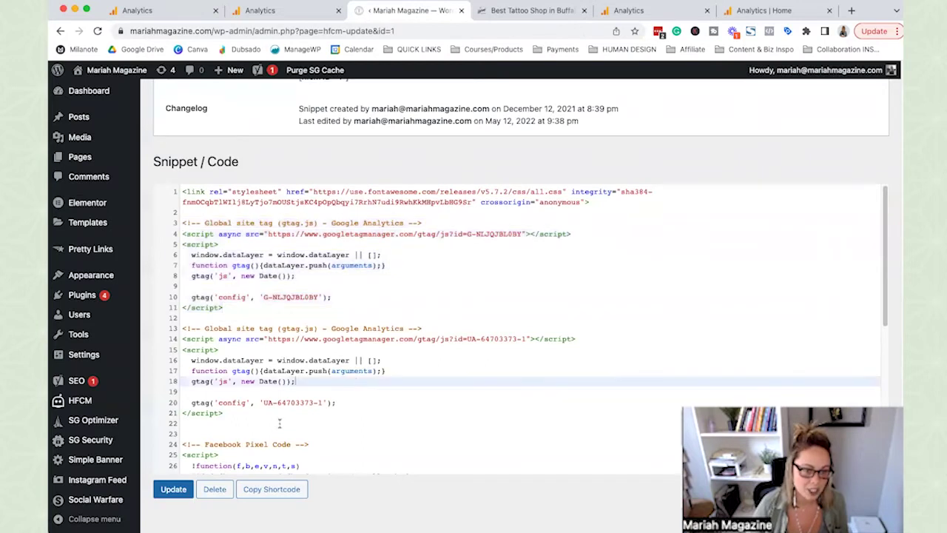
pyautogui.moveTo(245, 412); pyautogui.dragTo(180, 220)
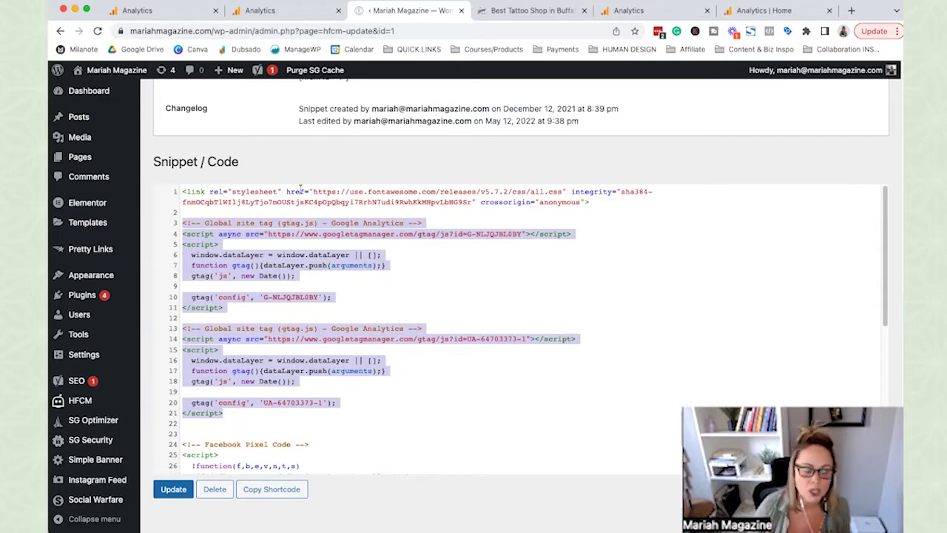
# Step: Close the GA4 web stream details, return to the WordPress snippet and highlight only the GA4 tag
pyautogui.click(285, 12)
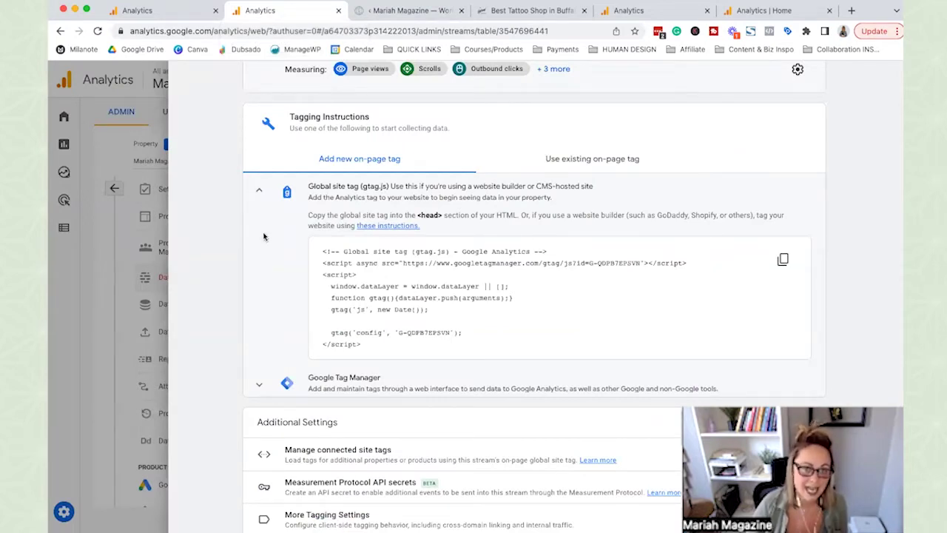
pyautogui.click(98, 147)
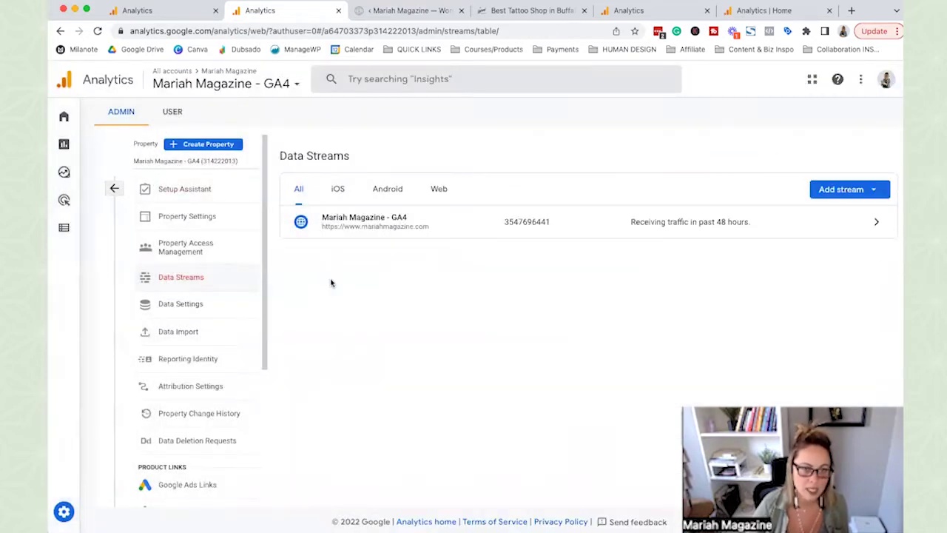
pyautogui.click(414, 10)
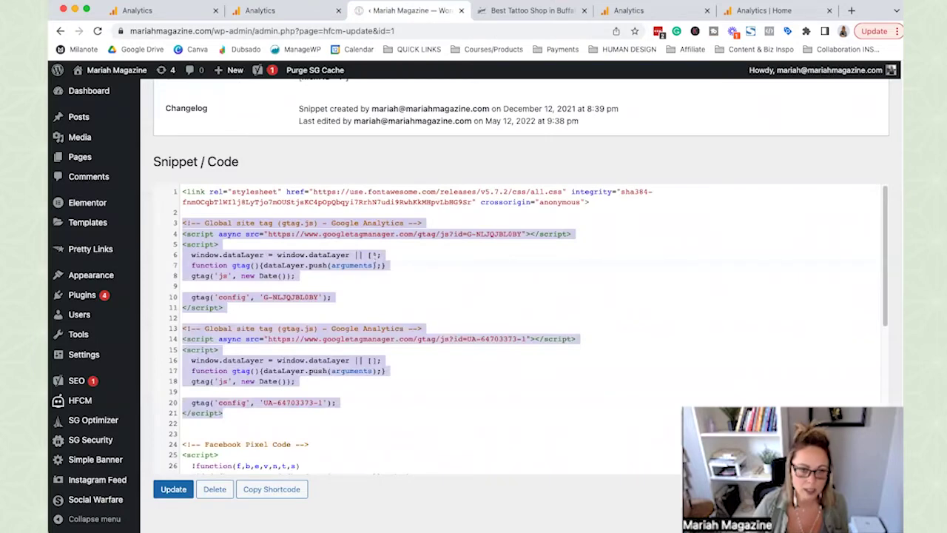
pyautogui.click(375, 258)
pyautogui.moveTo(216, 297); pyautogui.dragTo(177, 223)
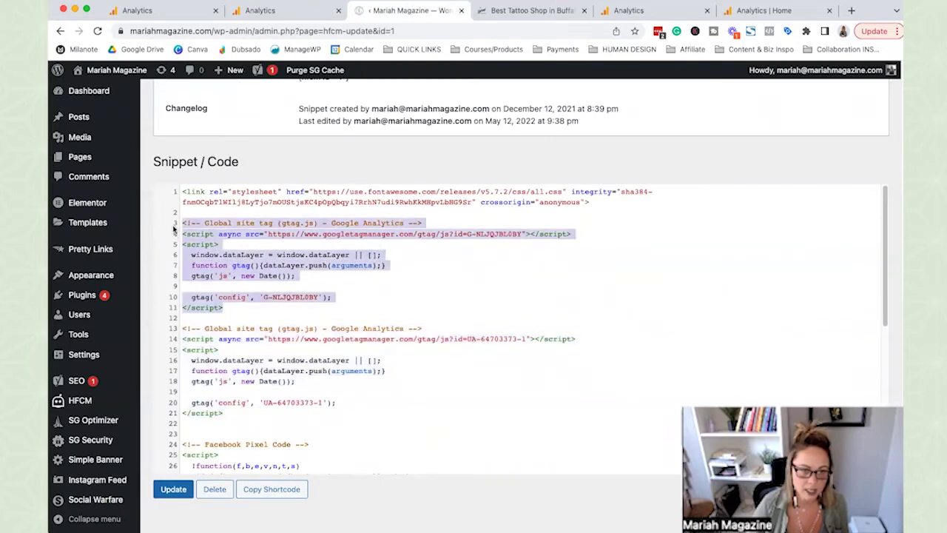
pyautogui.click(255, 10)
pyautogui.click(415, 10)
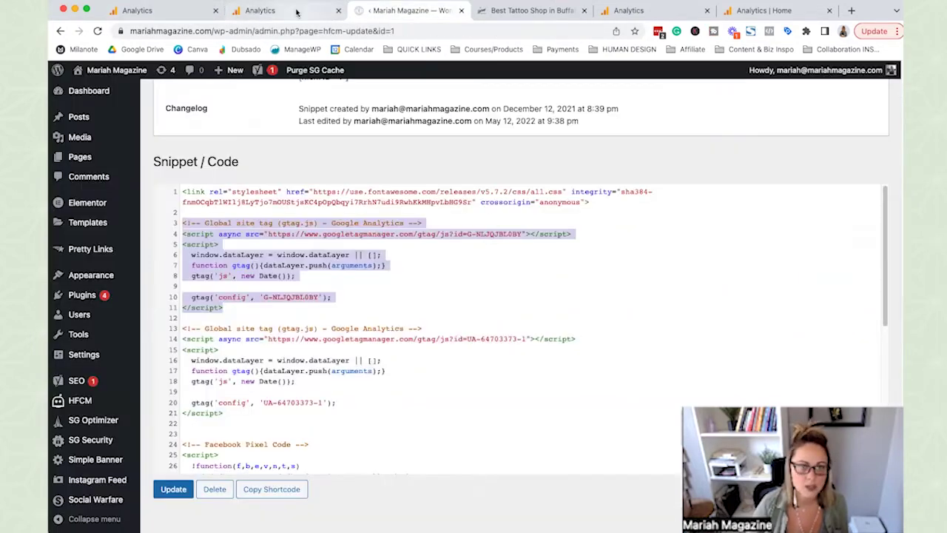
# Step: Open the Realtime report of the Mariah Magazine - GA4 property and examine the recent user activity
pyautogui.click(281, 10)
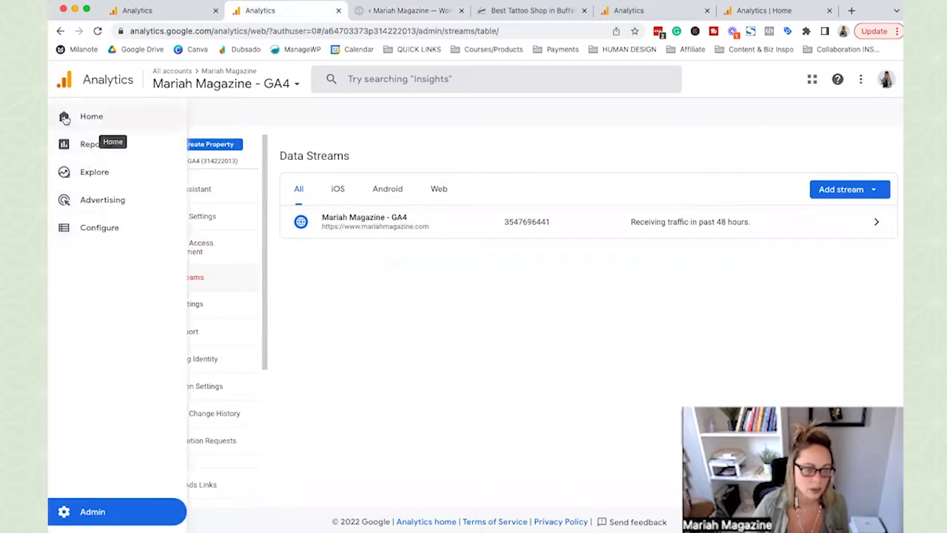
pyautogui.click(66, 118)
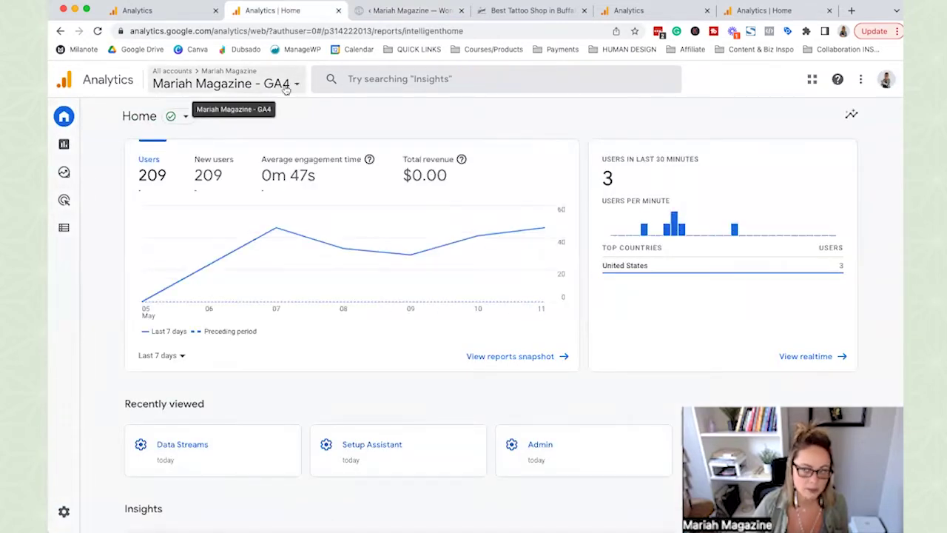
pyautogui.click(72, 150)
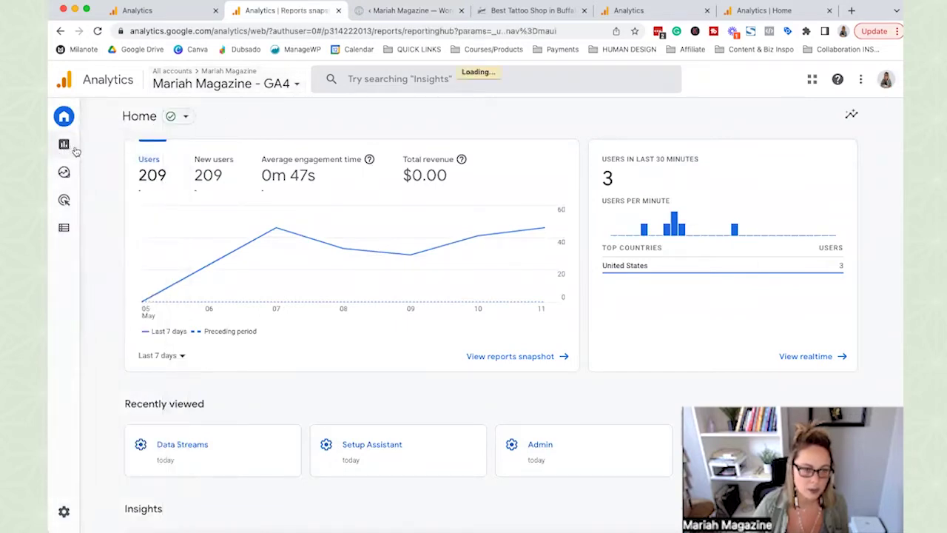
pyautogui.click(141, 140)
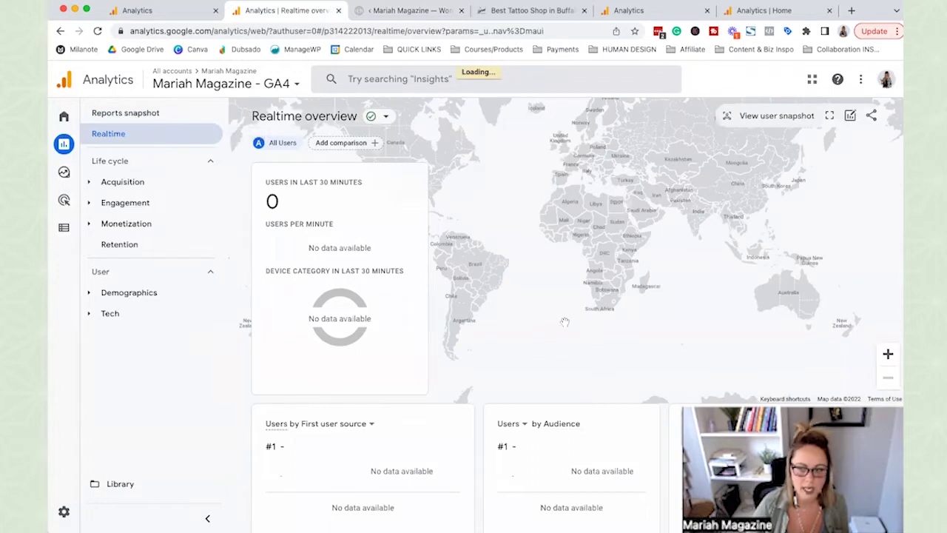
pyautogui.scroll(-1, 688, 363)
pyautogui.scroll(-2, 665, 346)
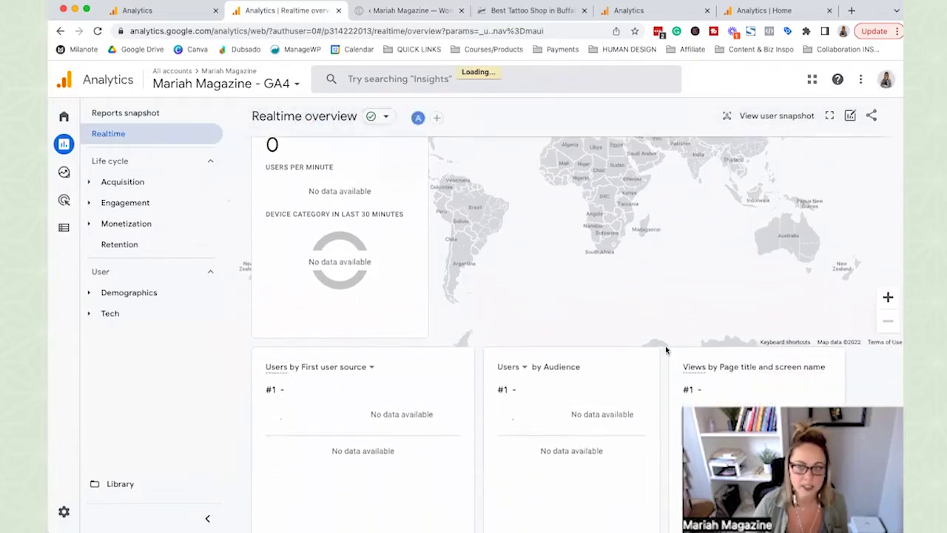
pyautogui.scroll(1, 656, 348)
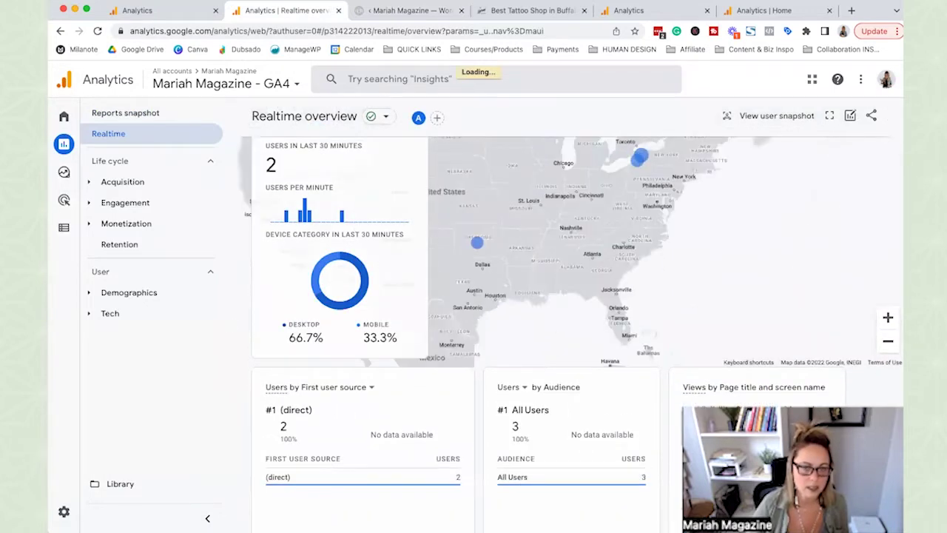
pyautogui.moveTo(765, 170)
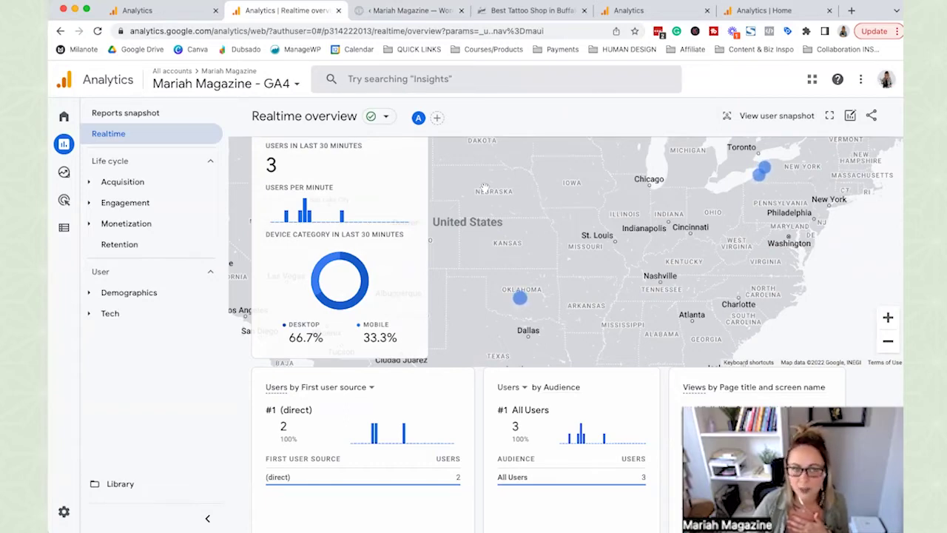
# Step: Send test traffic to the website from the Universal Analytics Tracking Code page
pyautogui.click(187, 14)
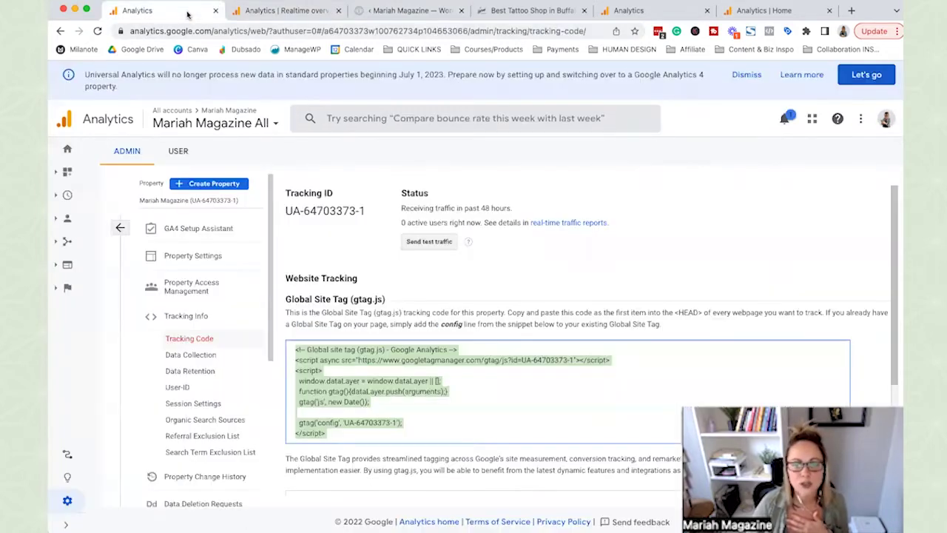
pyautogui.click(422, 245)
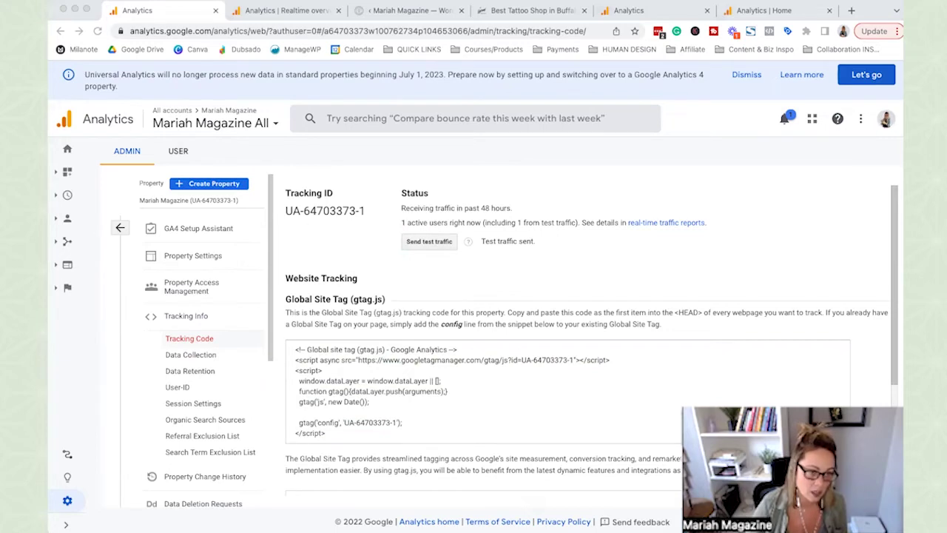
pyautogui.click(83, 210)
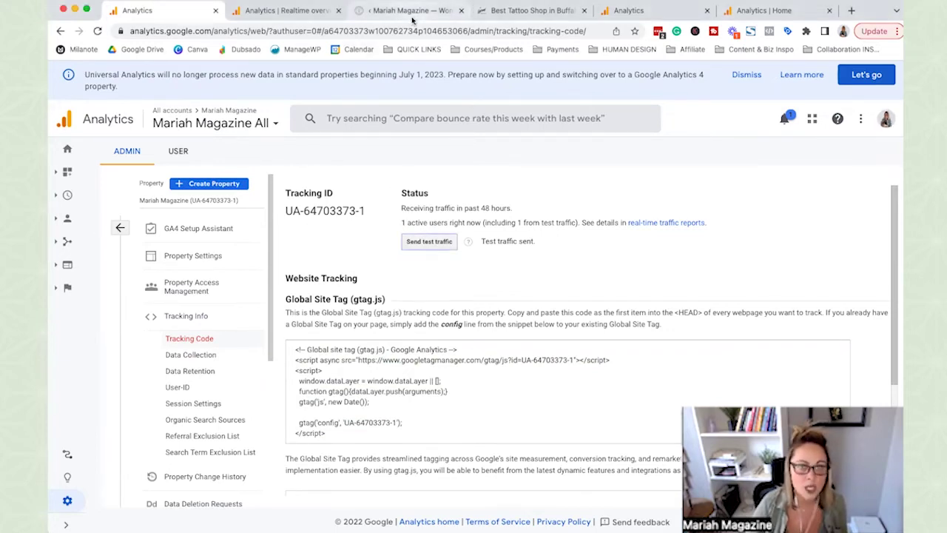
# Step: Switch to the WordPress snippet and highlight the Universal Analytics tag, followed by the GA4 tag
pyautogui.click(392, 15)
pyautogui.click(403, 287)
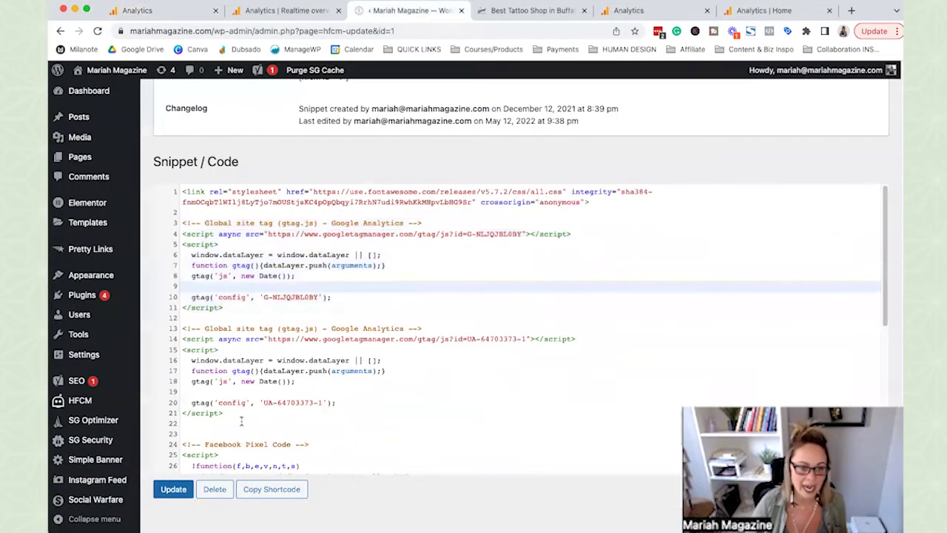
pyautogui.moveTo(242, 419); pyautogui.dragTo(174, 331)
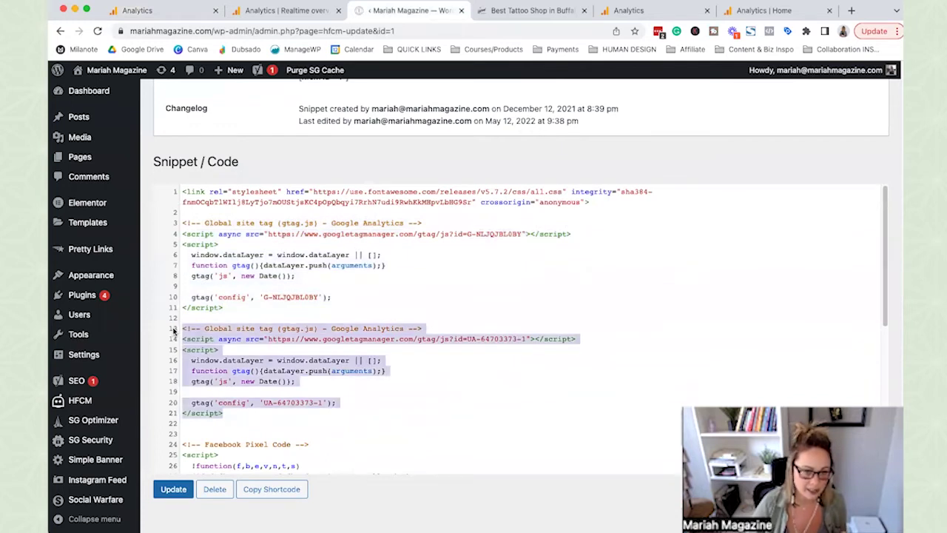
pyautogui.click(261, 306)
pyautogui.moveTo(258, 307); pyautogui.dragTo(182, 223)
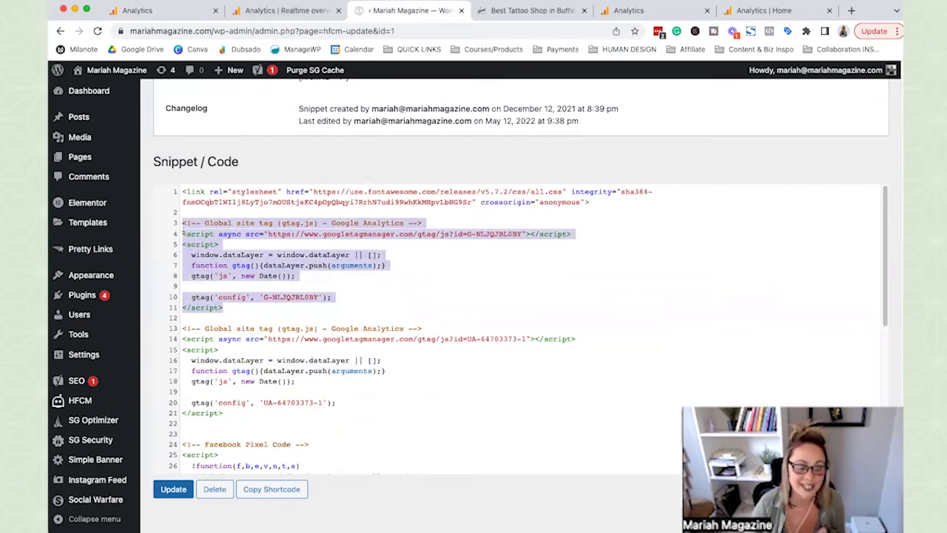
# Step: Switch to Squarespace and open the Code Injection page in the advanced settings
pyautogui.click(159, 11)
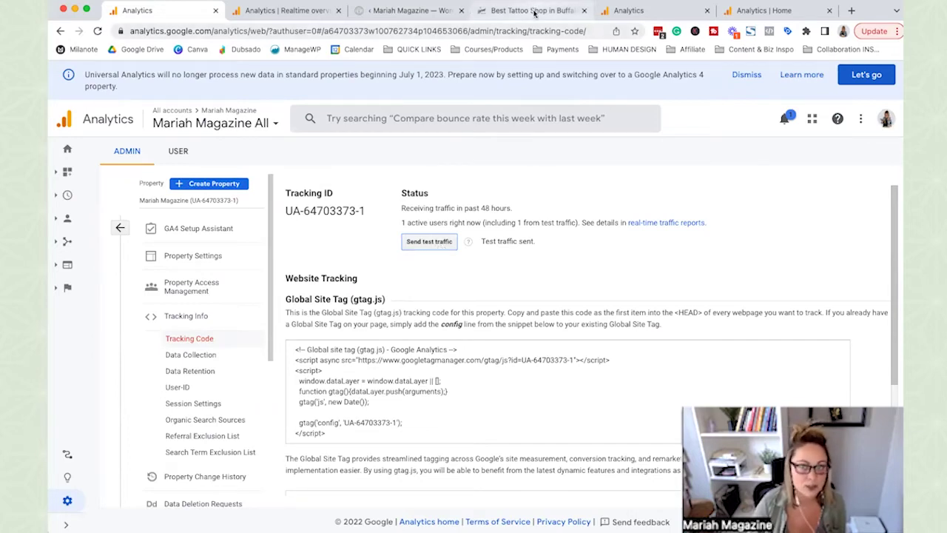
pyautogui.click(536, 10)
pyautogui.click(111, 196)
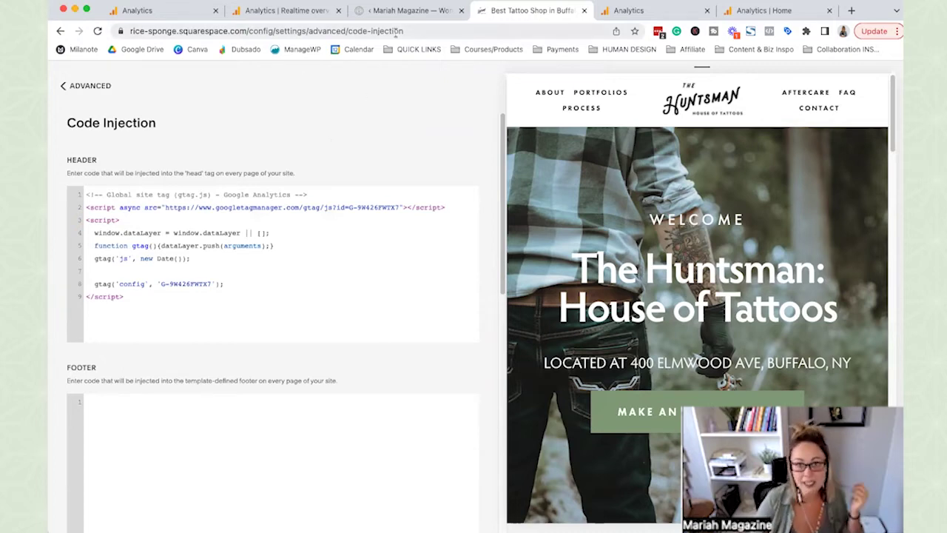
# Step: Return to the WordPress snippet, highlight the code of both analytics tags and clear the selection
pyautogui.click(400, 12)
pyautogui.click(325, 339)
pyautogui.moveTo(223, 413); pyautogui.dragTo(176, 235)
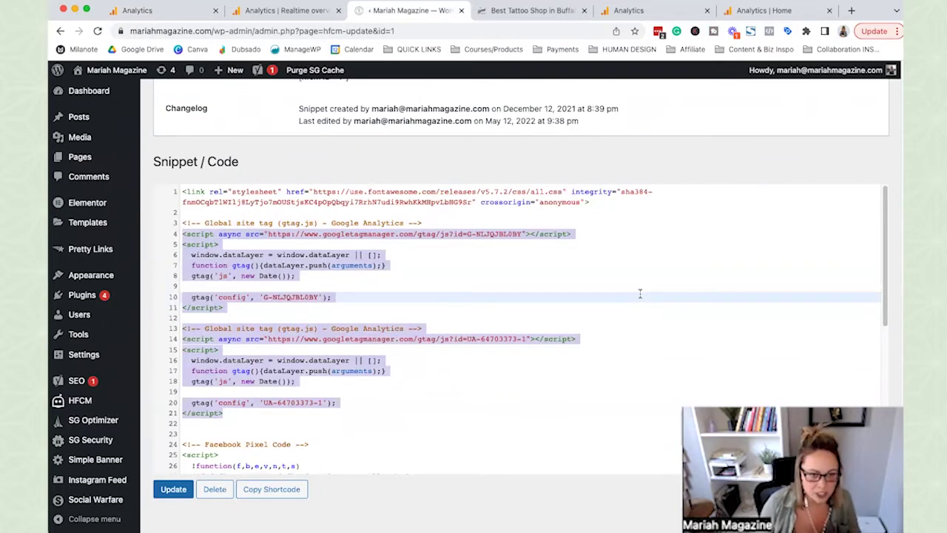
pyautogui.click(567, 274)
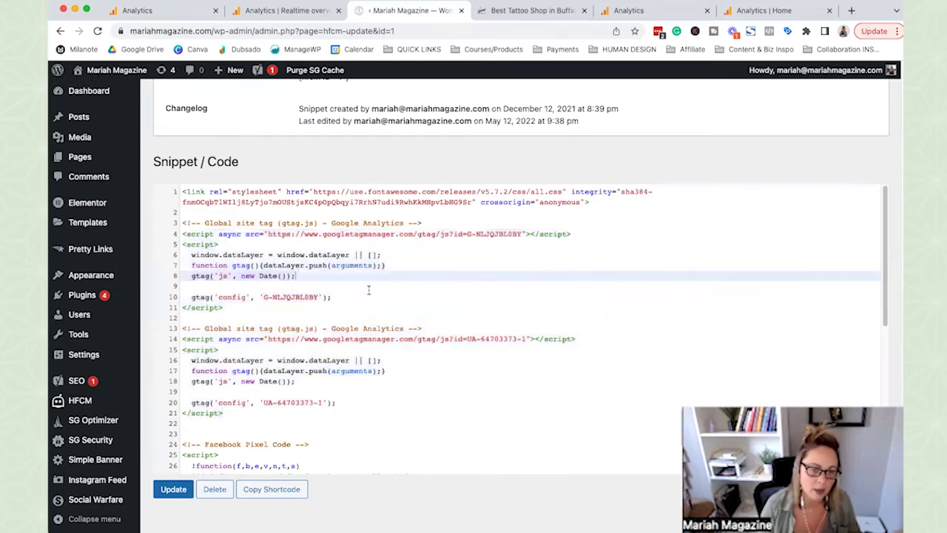
# Step: Highlight the GA4 tag in the WordPress snippet, clear the selection and switch to the GA4 Realtime overview
pyautogui.moveTo(324, 305); pyautogui.dragTo(182, 223)
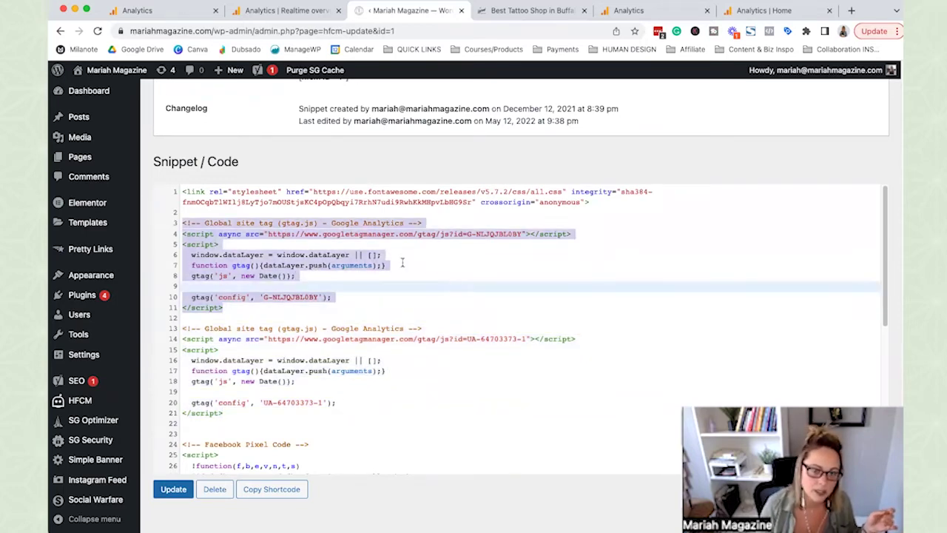
pyautogui.click(334, 240)
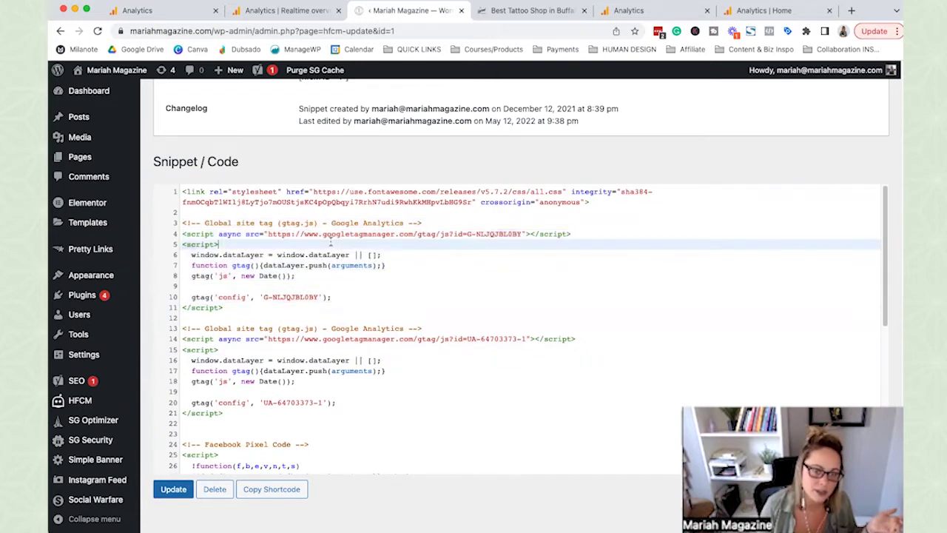
pyautogui.click(300, 369)
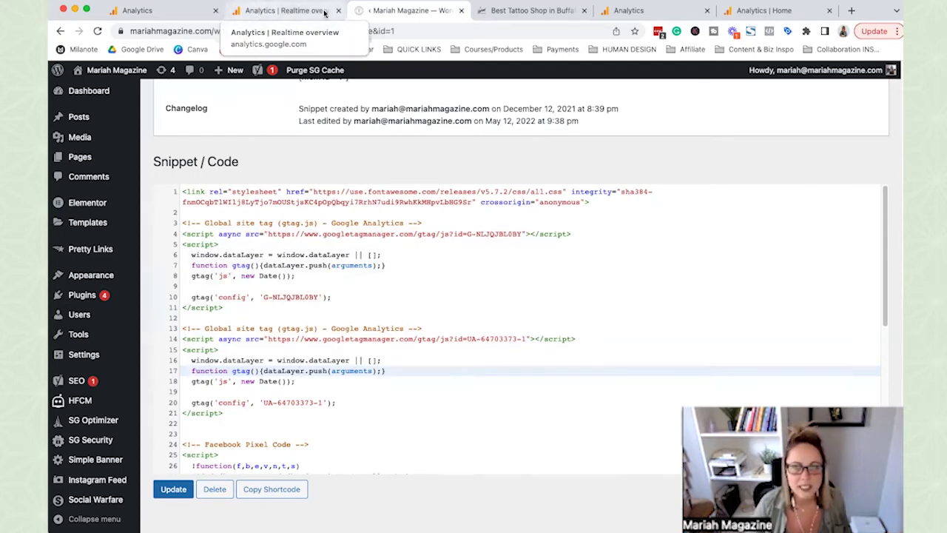
pyautogui.click(285, 10)
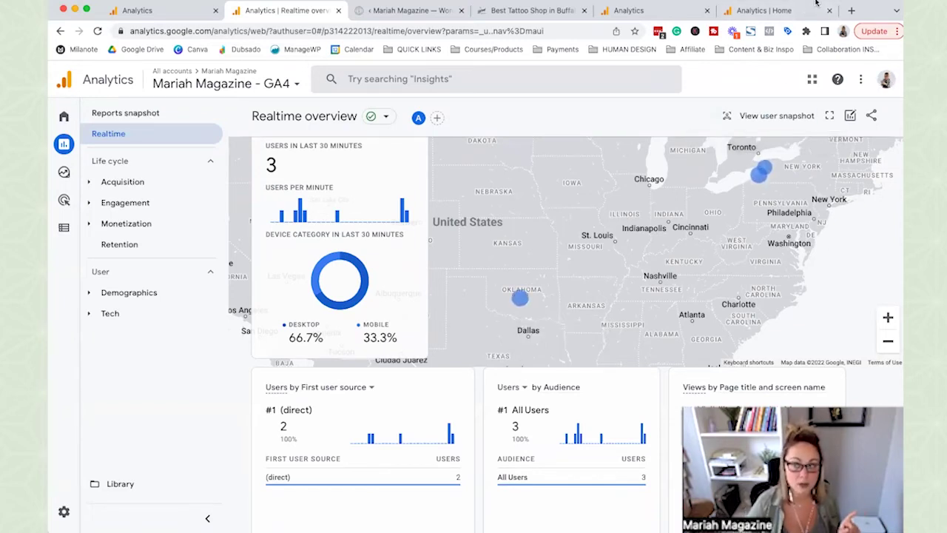
# Step: Switch to Squarespace, open External API Keys in the advanced settings and highlight the format for adding both Google Analytics ID types
pyautogui.click(560, 12)
pyautogui.click(90, 86)
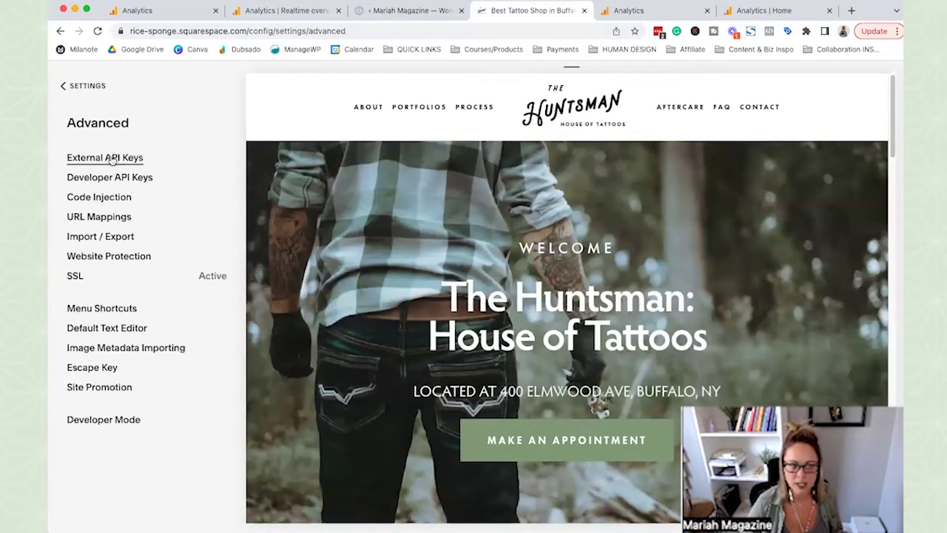
pyautogui.click(111, 158)
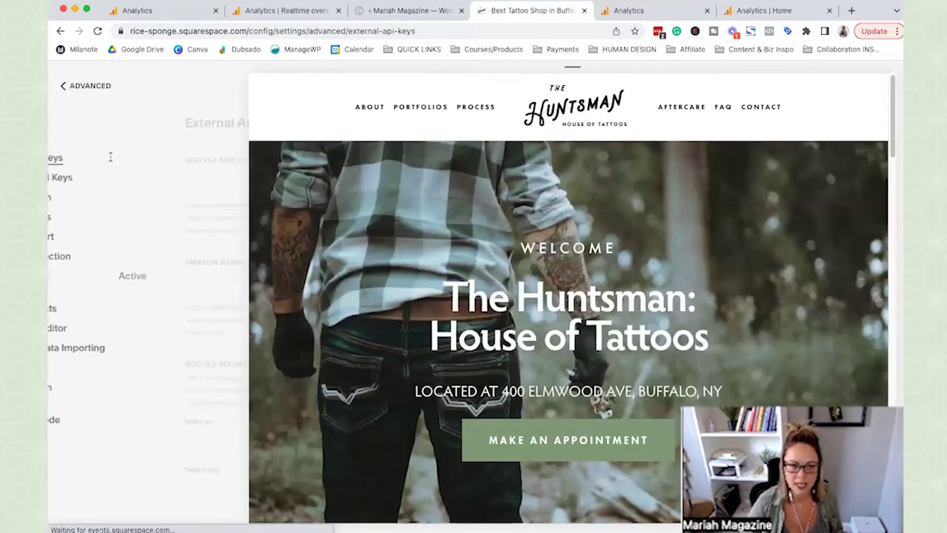
pyautogui.moveTo(200, 234); pyautogui.dragTo(103, 239)
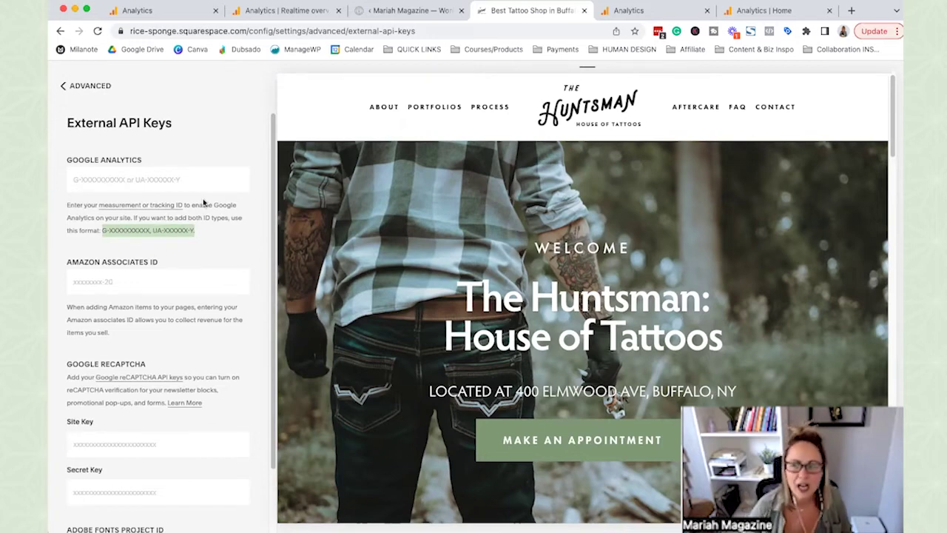
pyautogui.moveTo(847, 224)
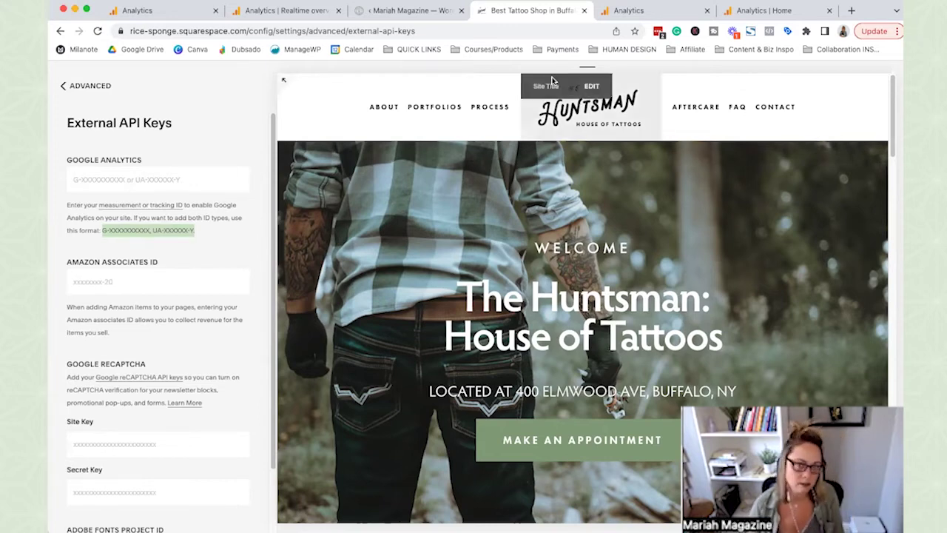
# Step: Go back to the WordPress snippet, highlight the GA4 and Universal Analytics tags together and clear the selection
pyautogui.click(410, 10)
pyautogui.click(350, 390)
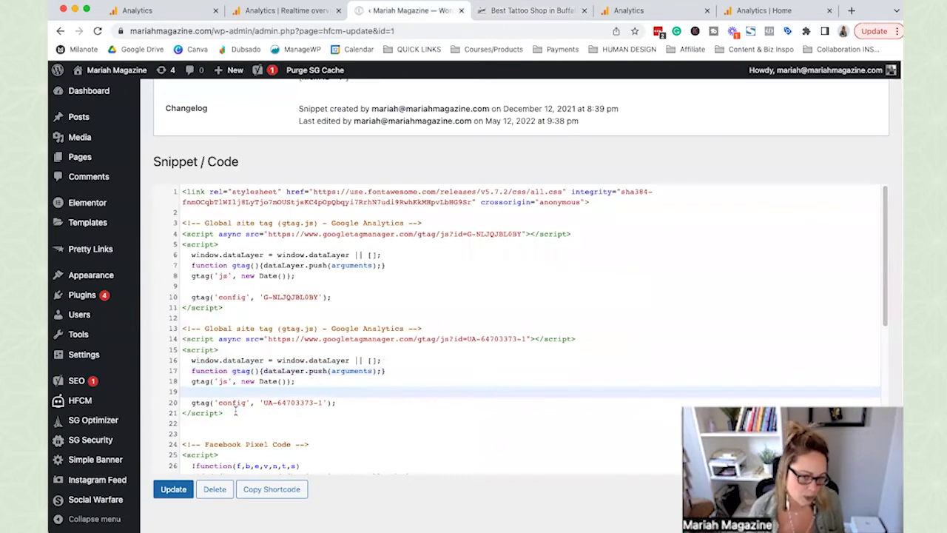
pyautogui.moveTo(236, 412); pyautogui.dragTo(172, 222)
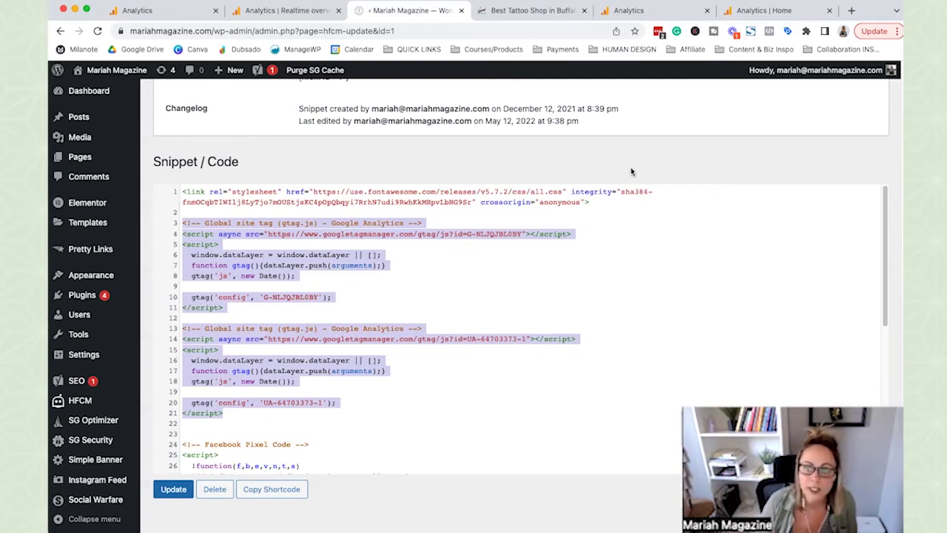
pyautogui.click(367, 302)
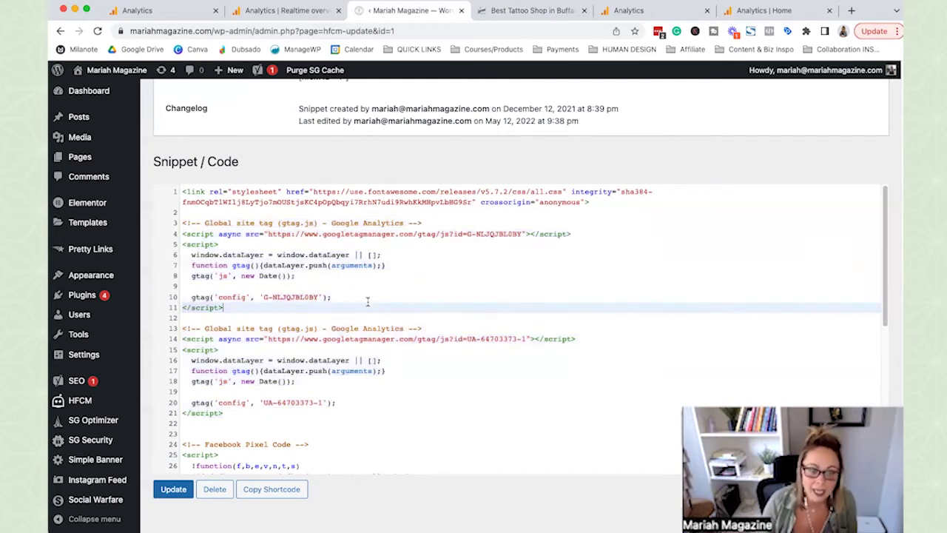
# Step: Review the users in the last 30 minutes in the GA4 Realtime overview
pyautogui.click(306, 14)
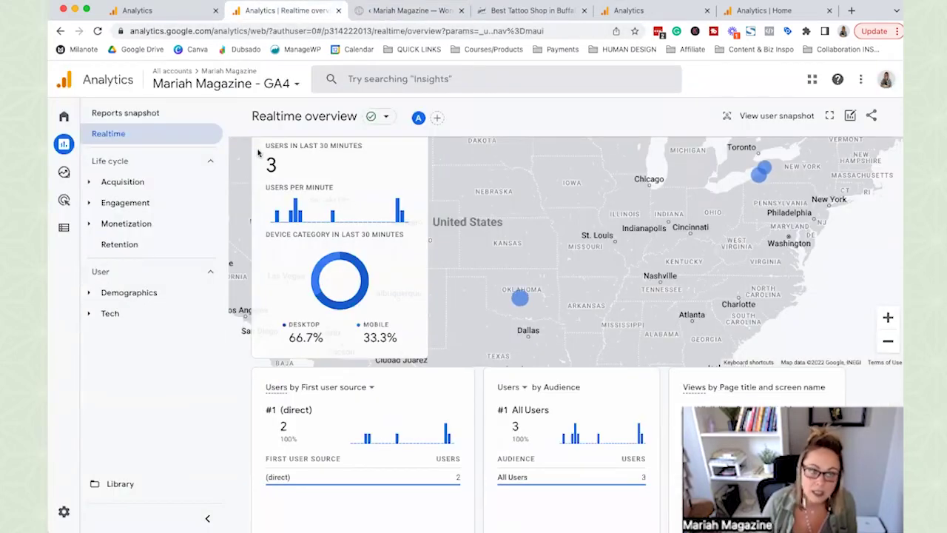
pyautogui.scroll(1, 296, 354)
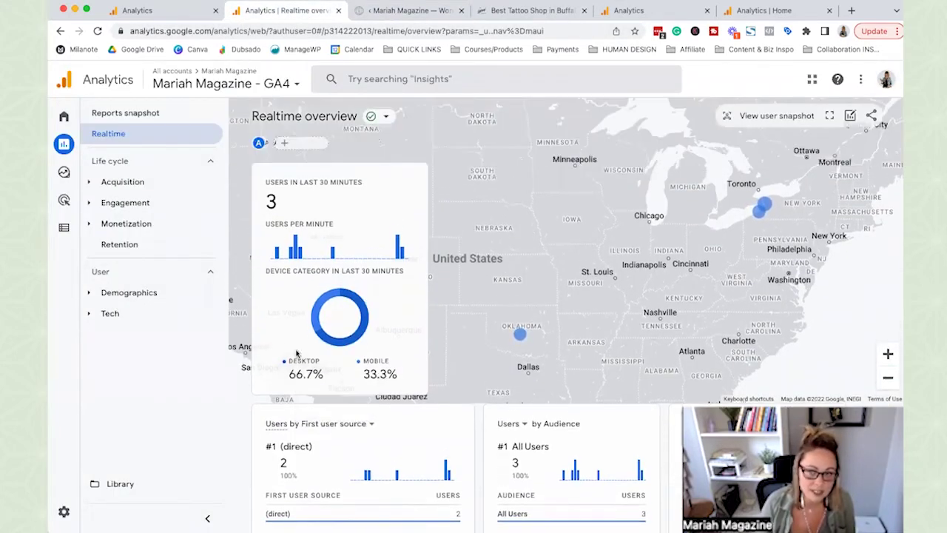
pyautogui.moveTo(65, 118)
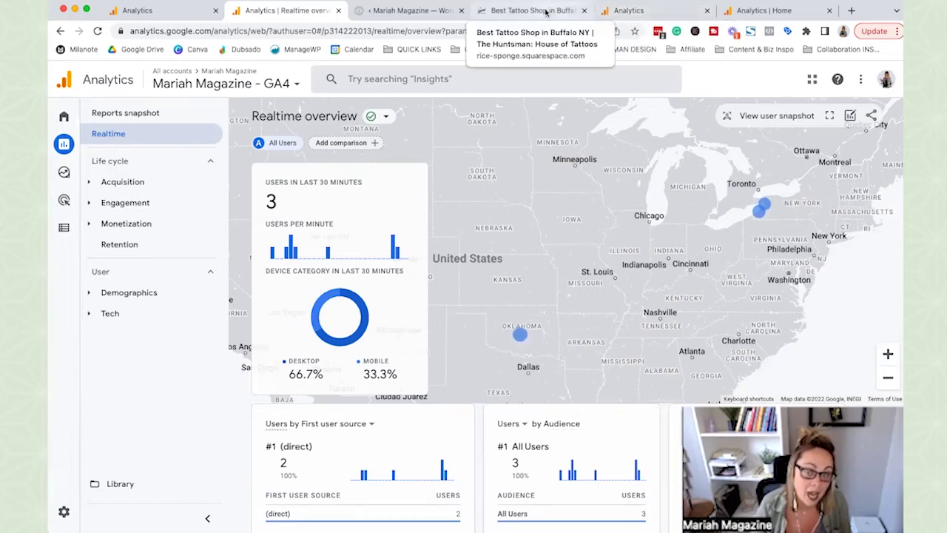
# Step: Check the location, device display and status settings of the WordPress snippet, and return to the GA4 Realtime overview
pyautogui.click(403, 11)
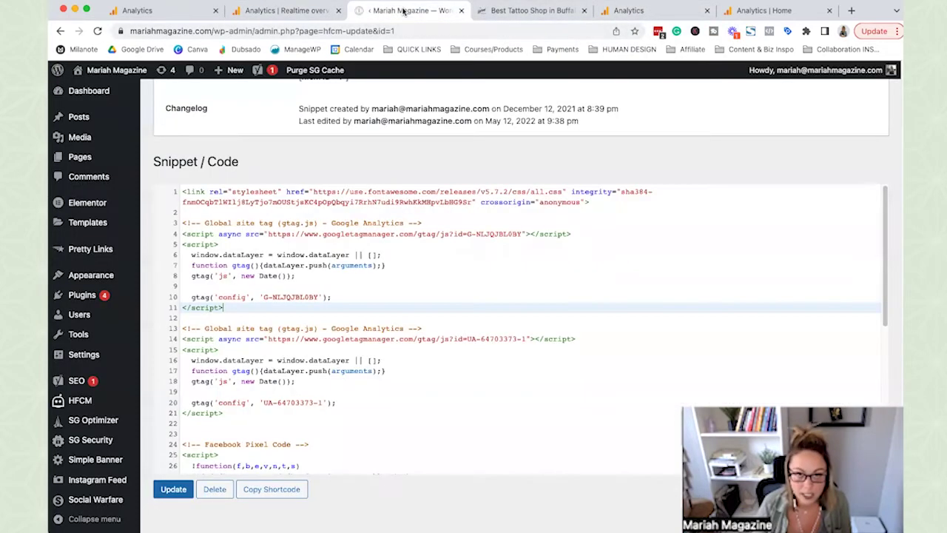
pyautogui.scroll(3, 444, 327)
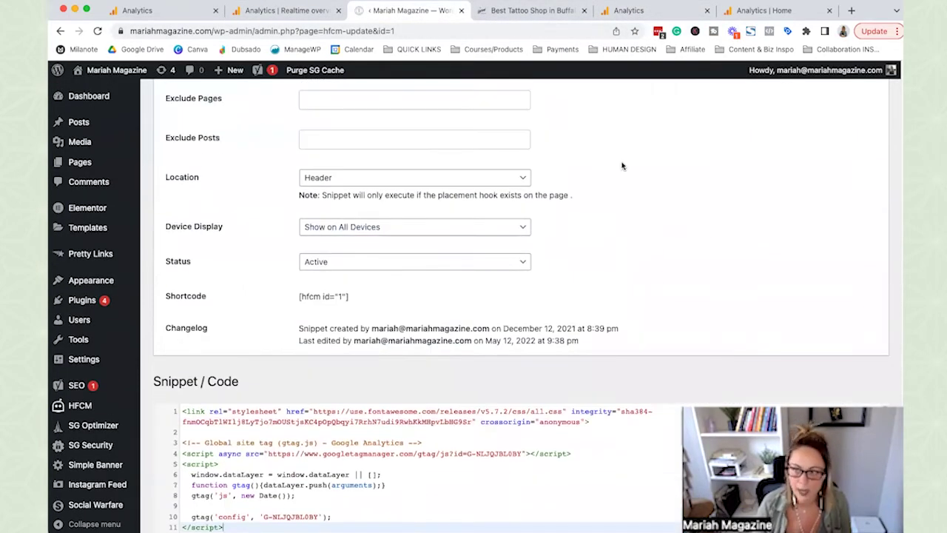
pyautogui.click(248, 11)
pyautogui.moveTo(61, 169)
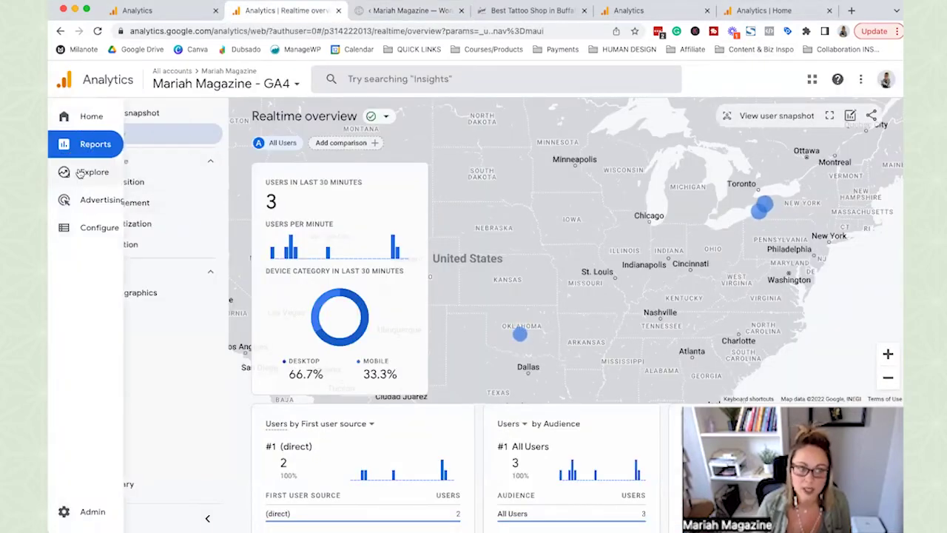